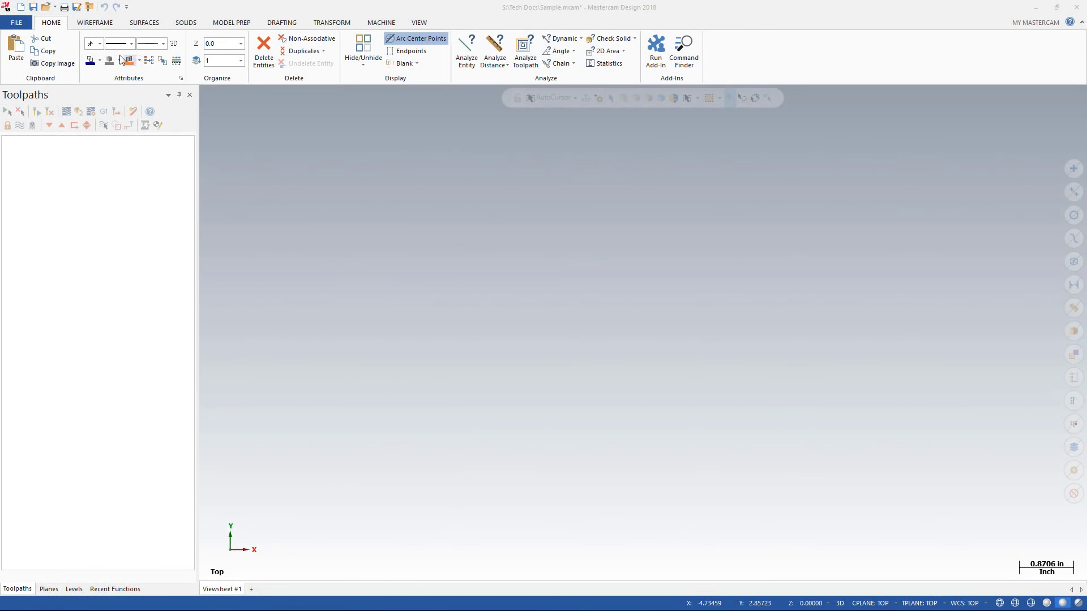
# - Briefly start the Letters, Note and Cross Hatch functions without finishing them
pyautogui.click(101, 24)
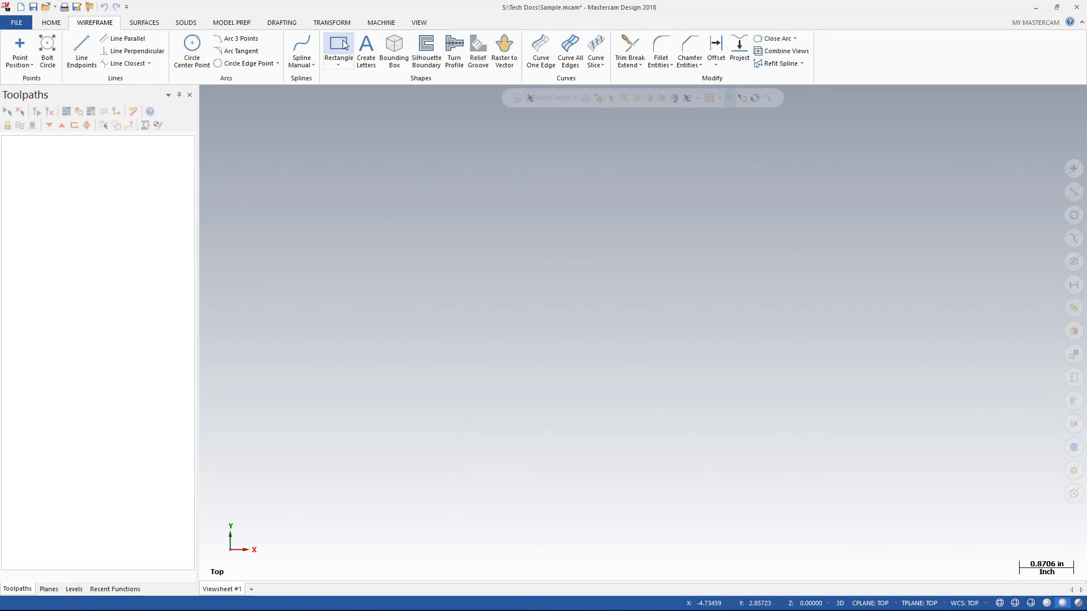
pyautogui.click(368, 51)
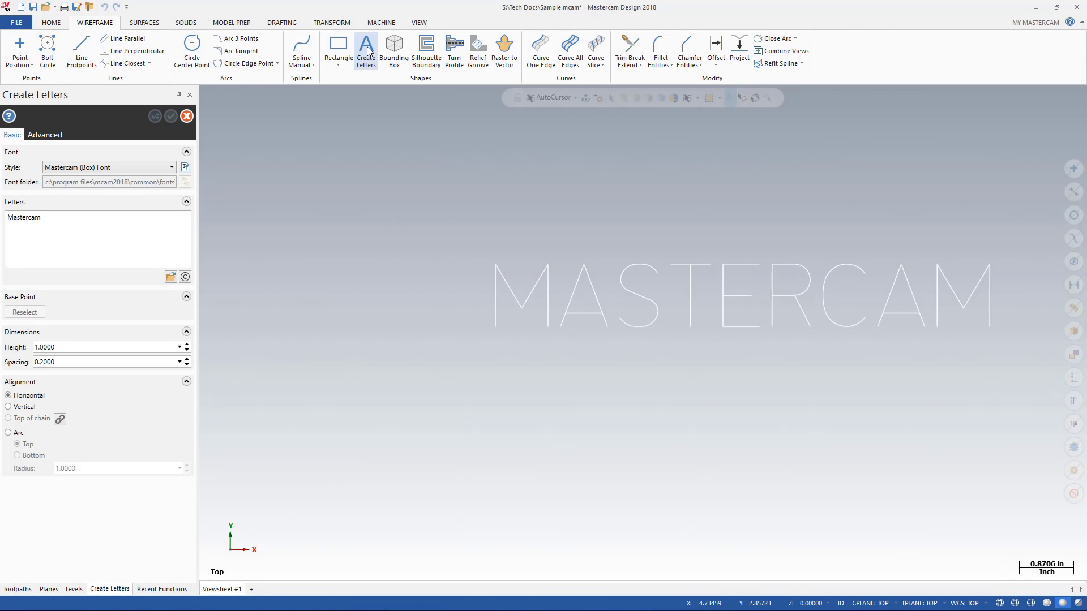
pyautogui.press('Escape')
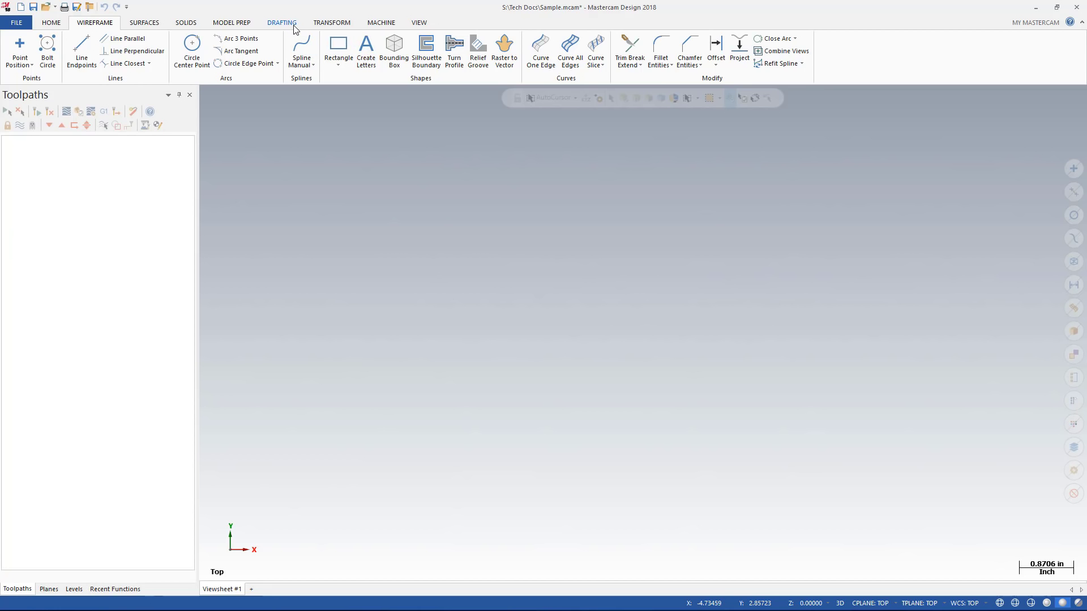
pyautogui.click(289, 23)
pyautogui.click(308, 43)
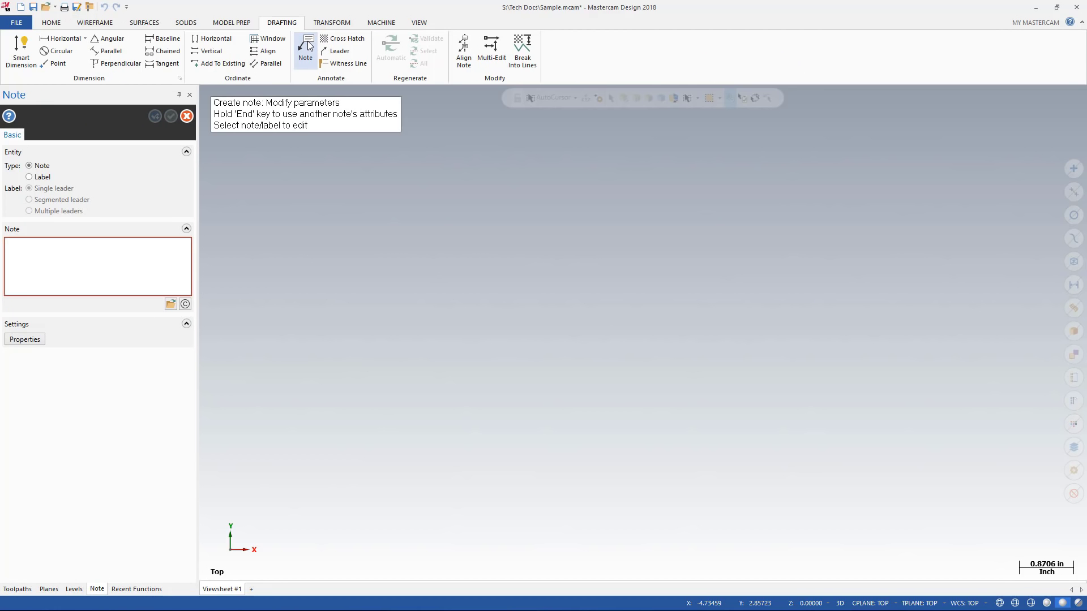
pyautogui.press('Escape')
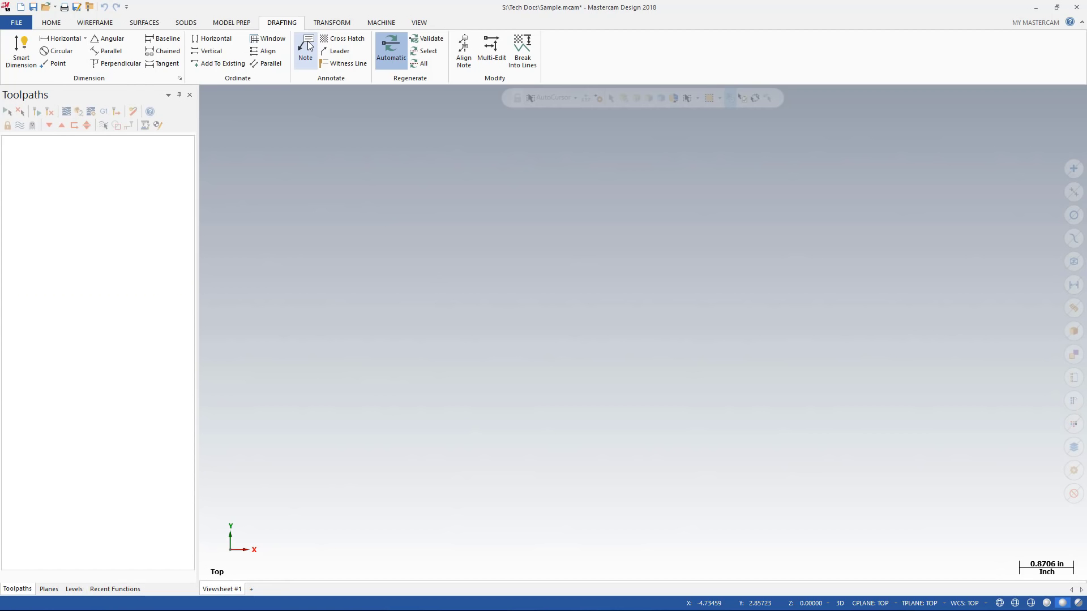
pyautogui.click(327, 43)
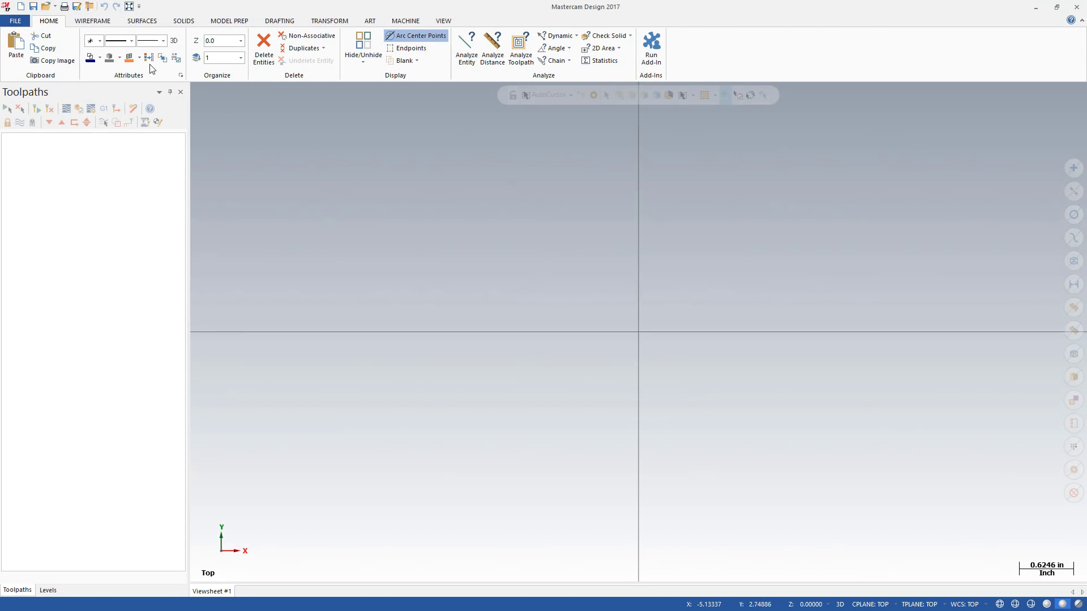
# - Place MASTERCAM 2017 letters in the drawing, then undo them
pyautogui.click(92, 21)
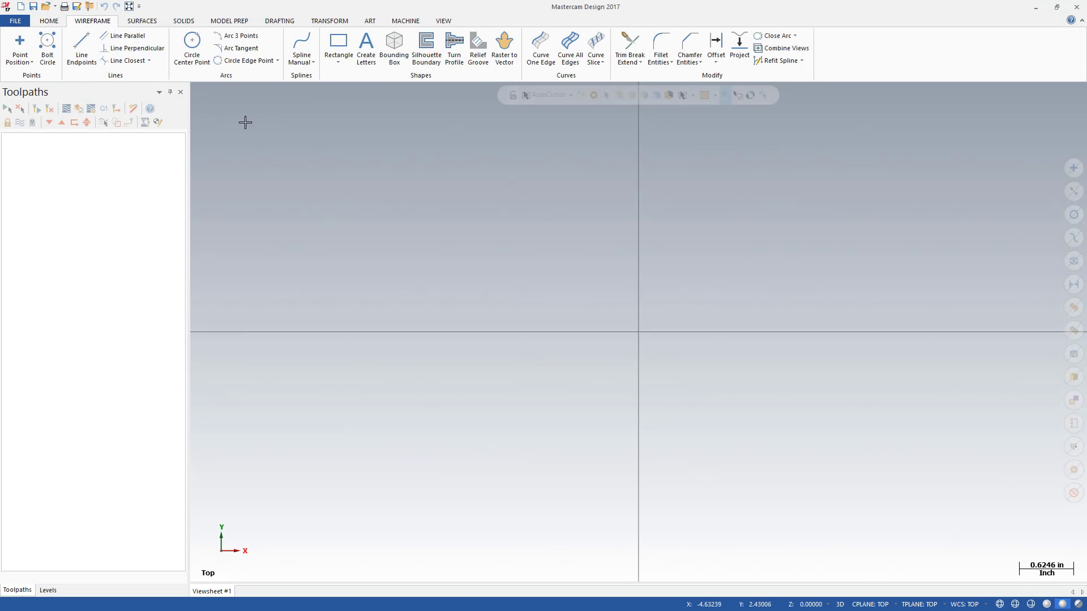
pyautogui.click(366, 47)
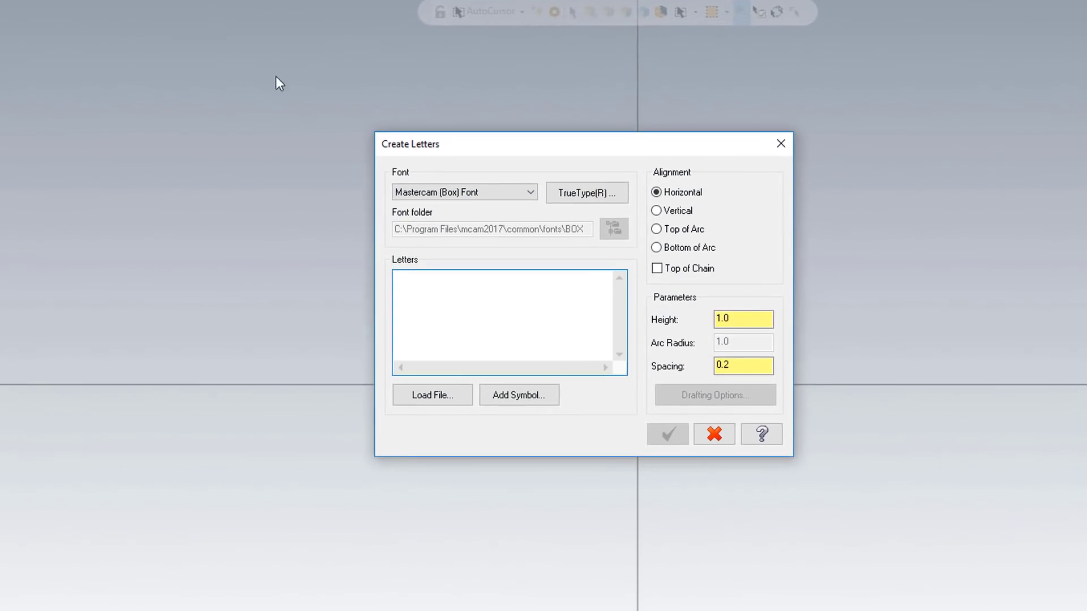
pyautogui.write('Mastercam 2017')
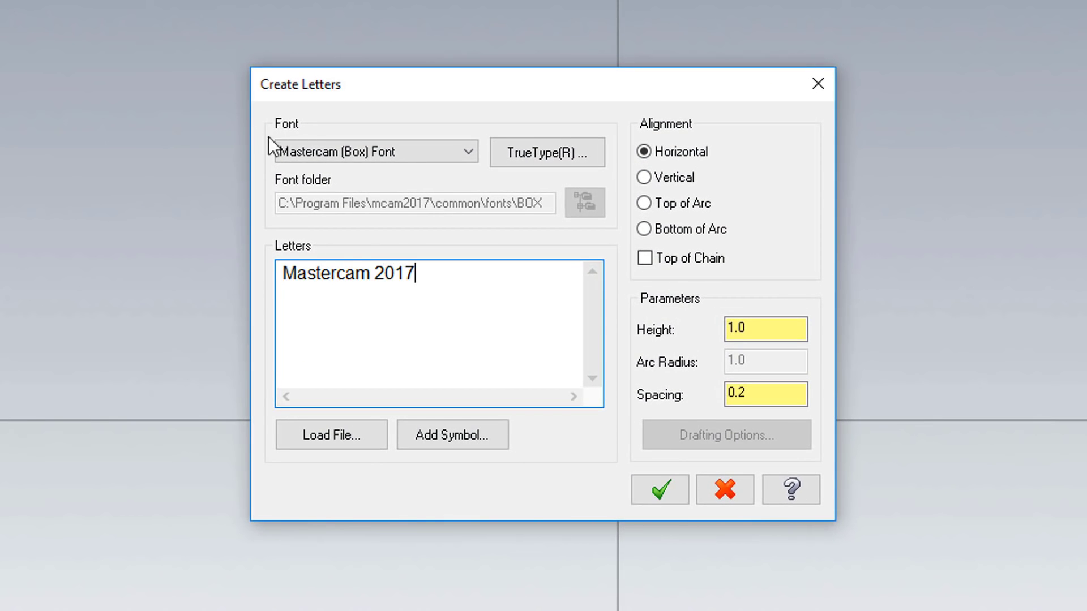
pyautogui.click(660, 446)
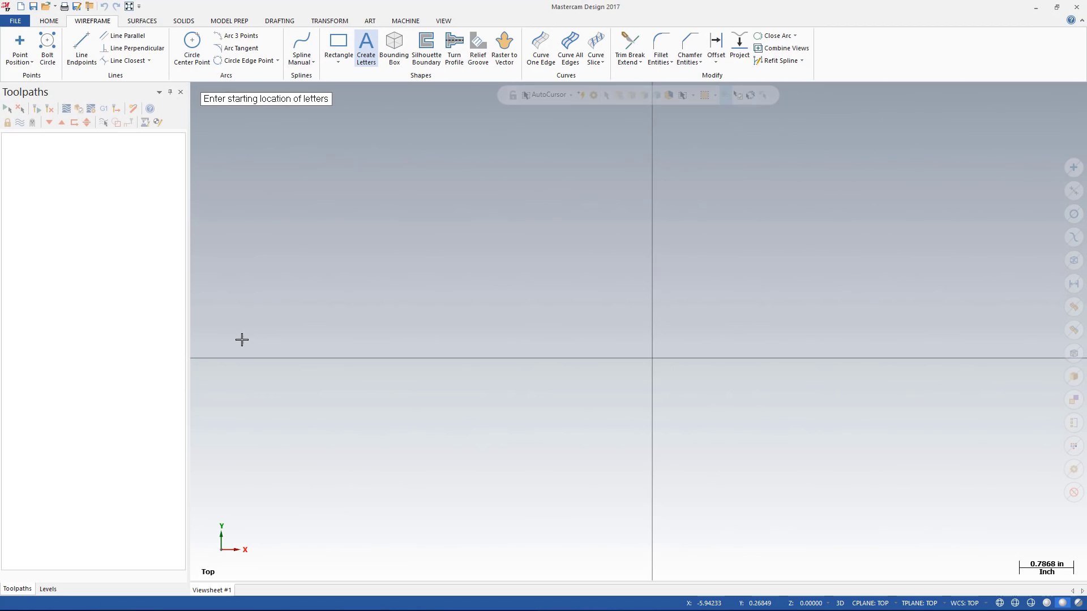
pyautogui.click(242, 340)
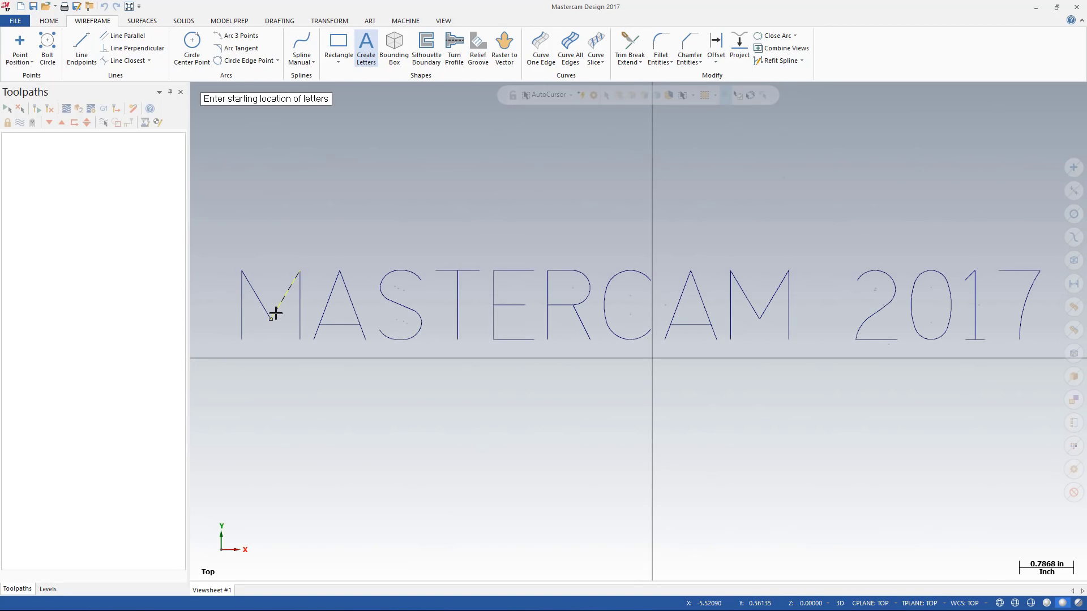
pyautogui.press('Escape')
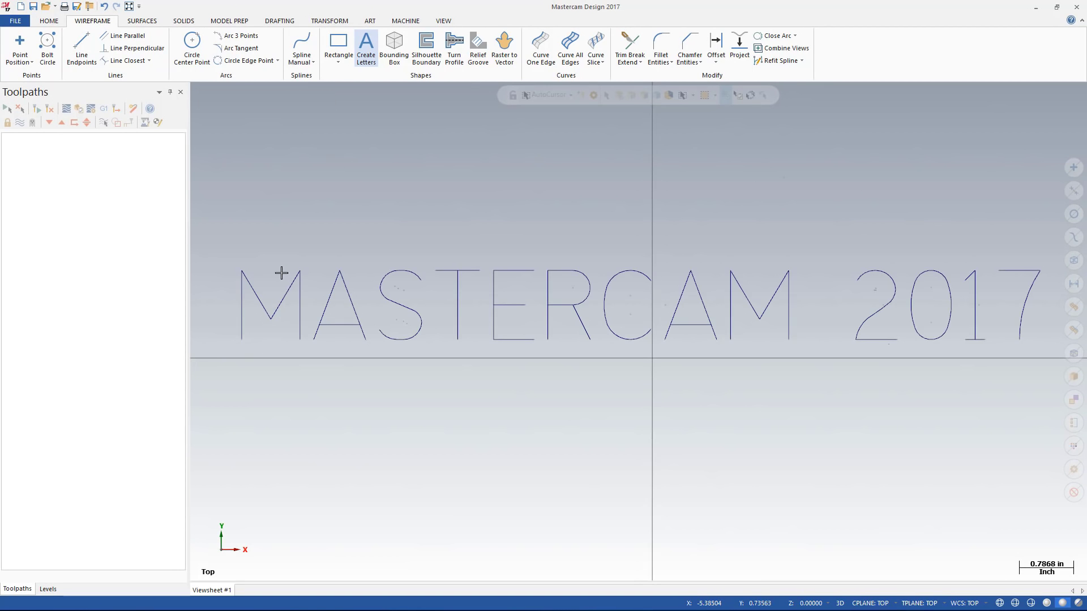
pyautogui.click(103, 7)
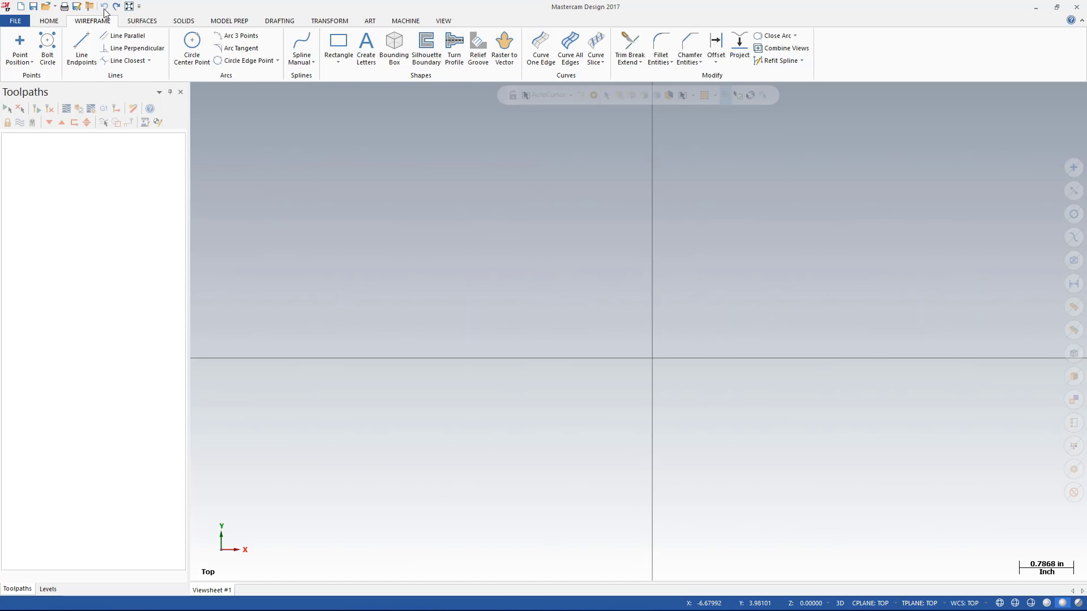
# - Start letters reading 'Mastercam 2018' and set their base point left of centre
pyautogui.click(362, 57)
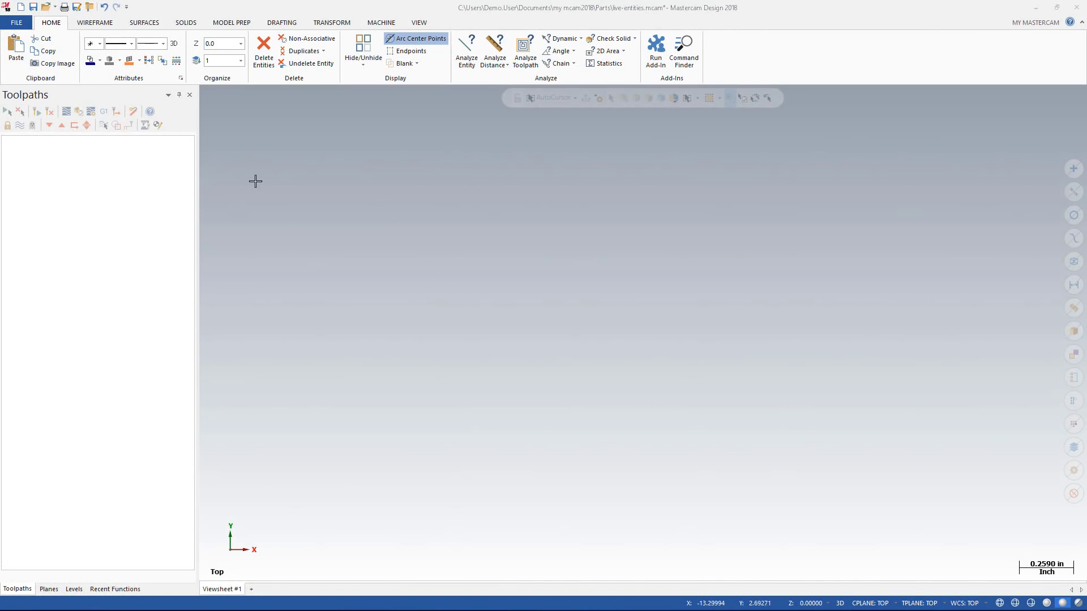
pyautogui.click(100, 23)
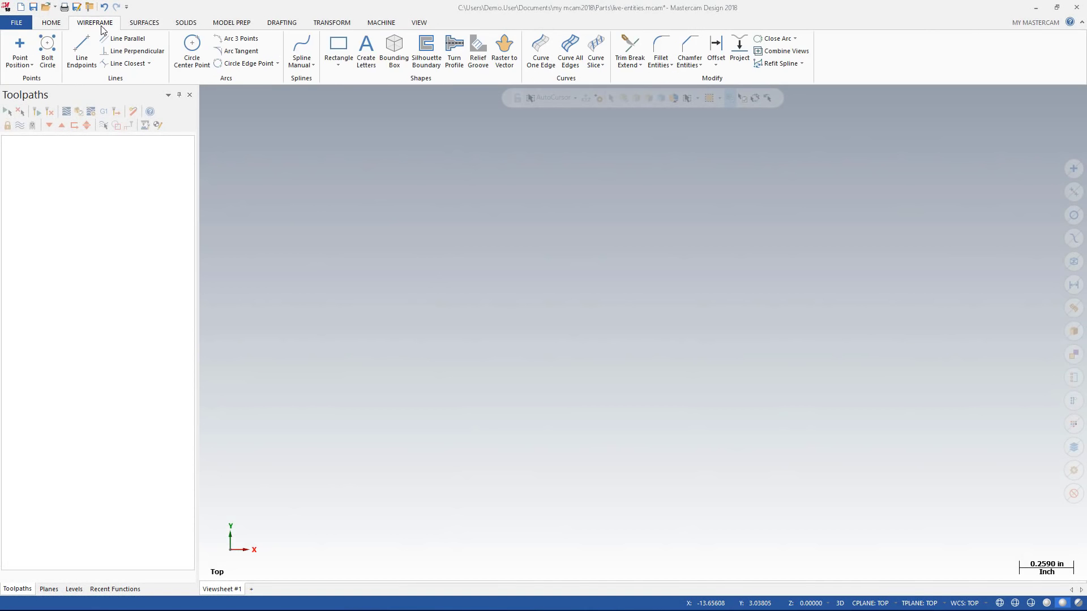
pyautogui.click(365, 49)
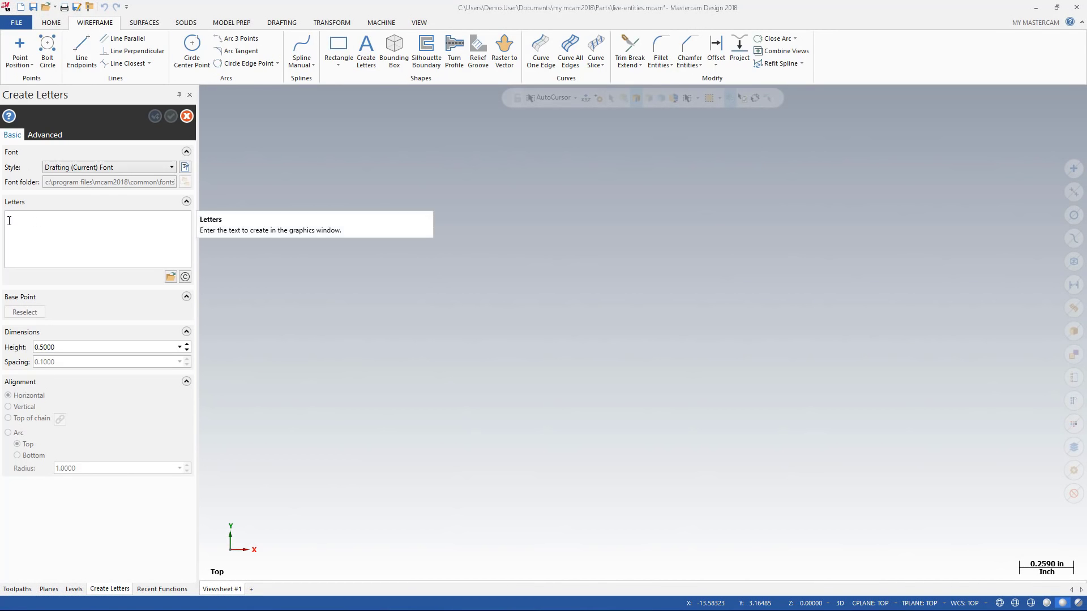
pyautogui.click(9, 220)
pyautogui.write('Mastercam 2018')
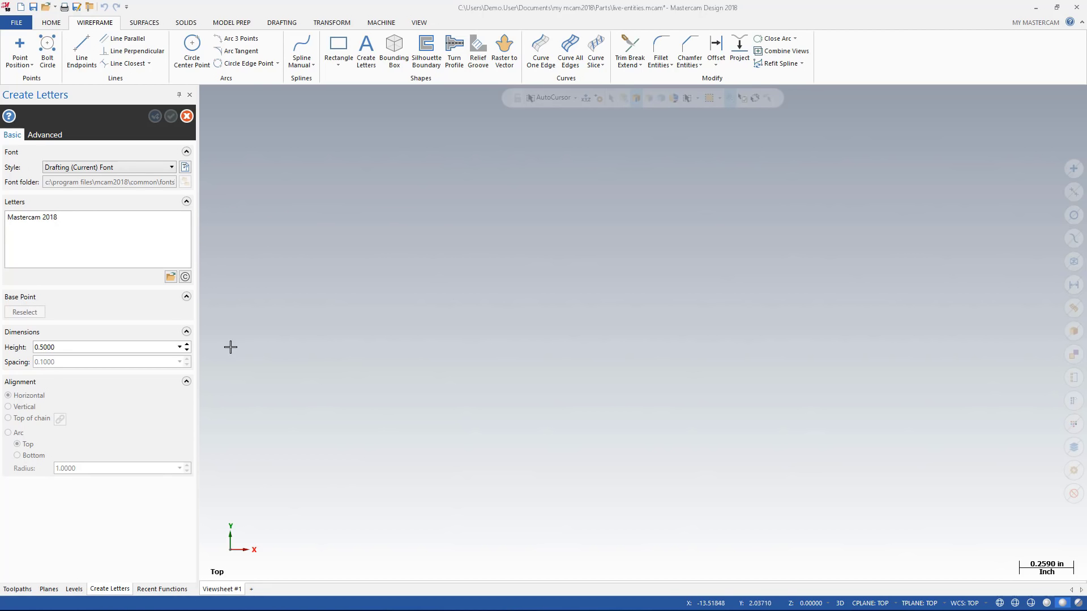
pyautogui.click(229, 365)
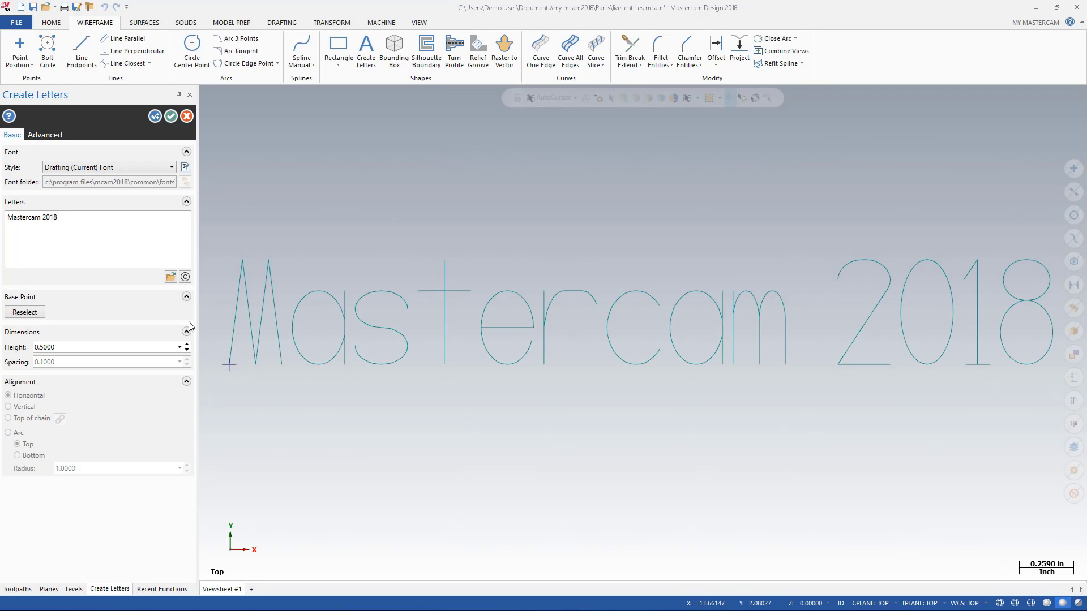
# - Make the letters read 'Mastercam' in Mastercam (Block) Font, 0.25 high, arched along an arc top
pyautogui.click(148, 167)
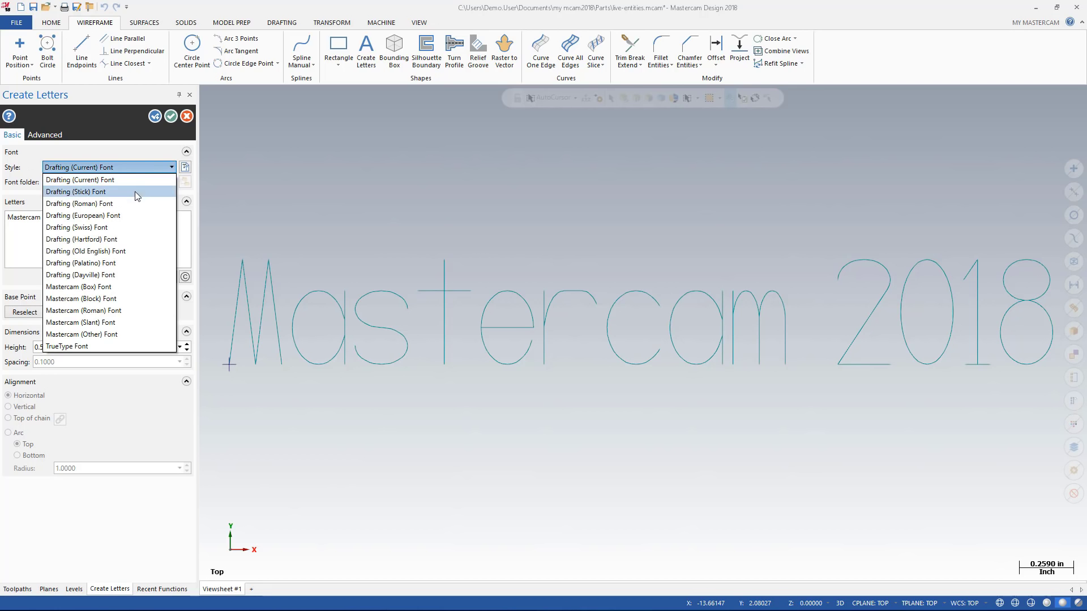
pyautogui.click(93, 300)
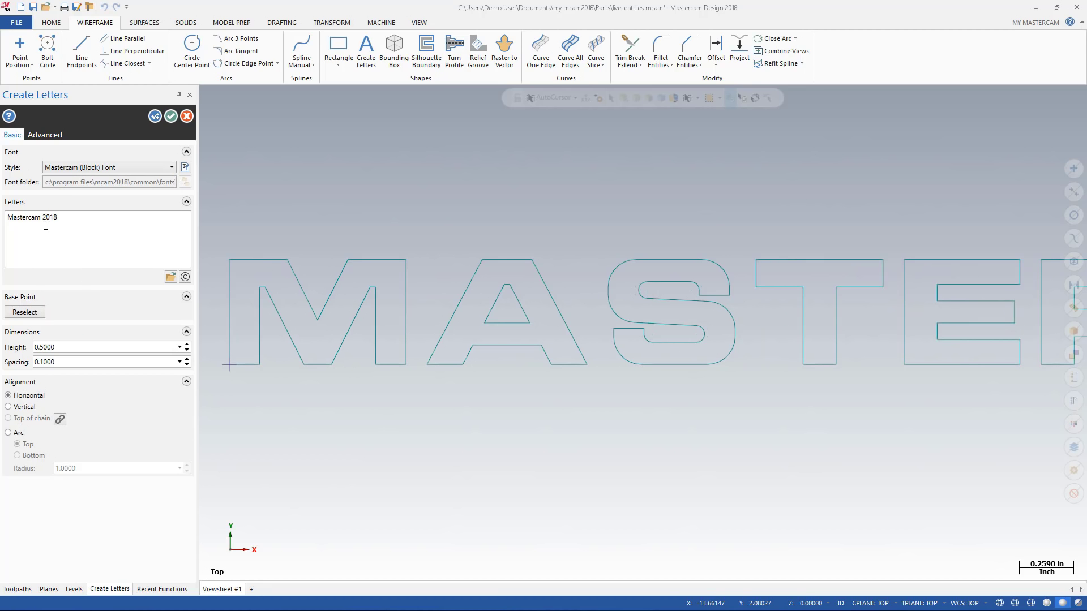
pyautogui.press('BackSpace')
pyautogui.write('0.25')
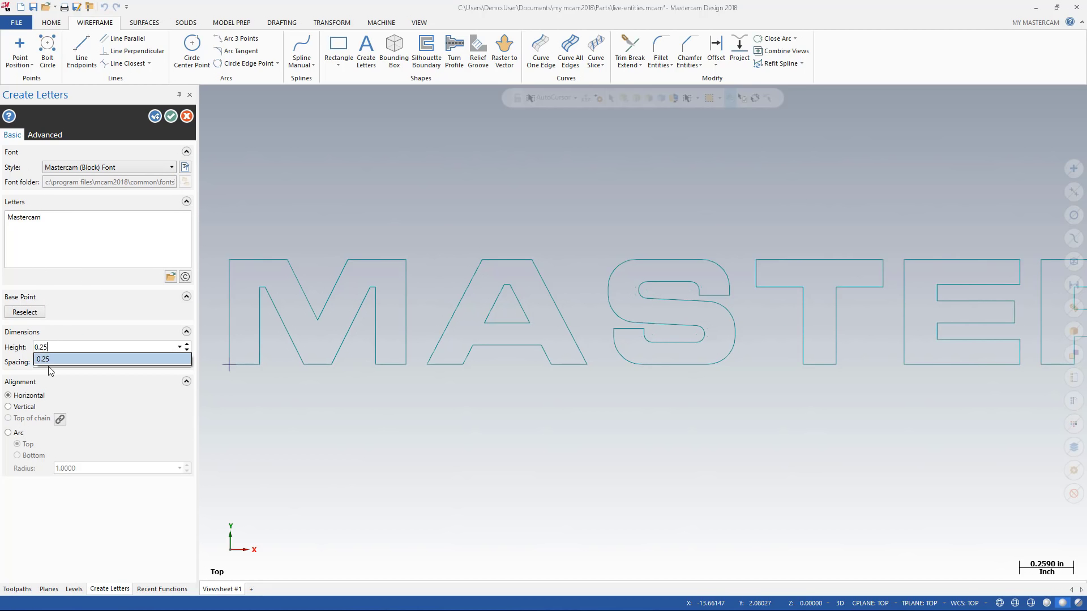
pyautogui.click(8, 433)
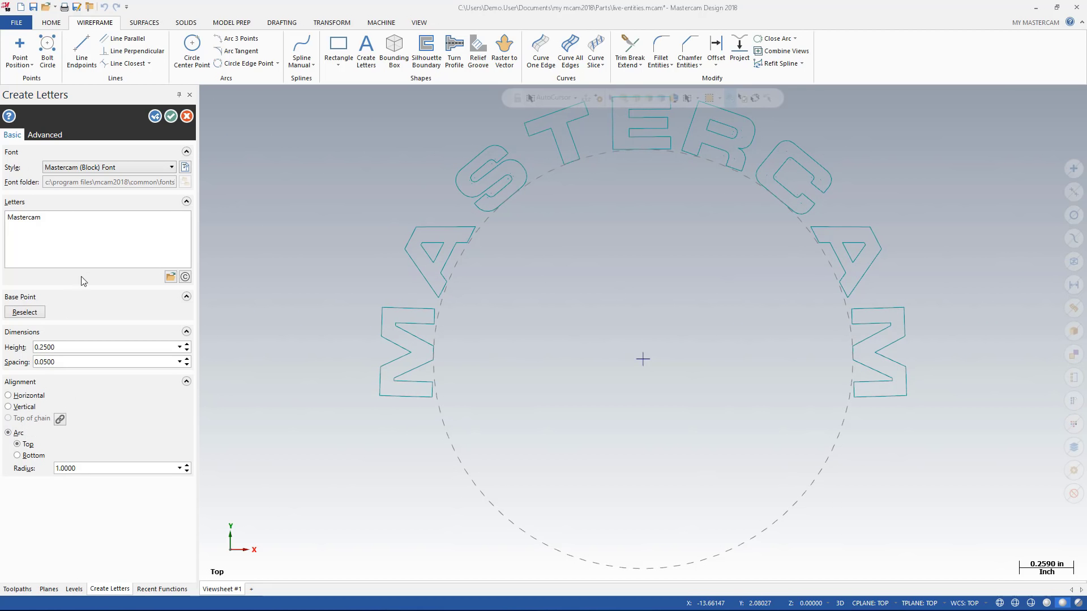
pyautogui.click(175, 121)
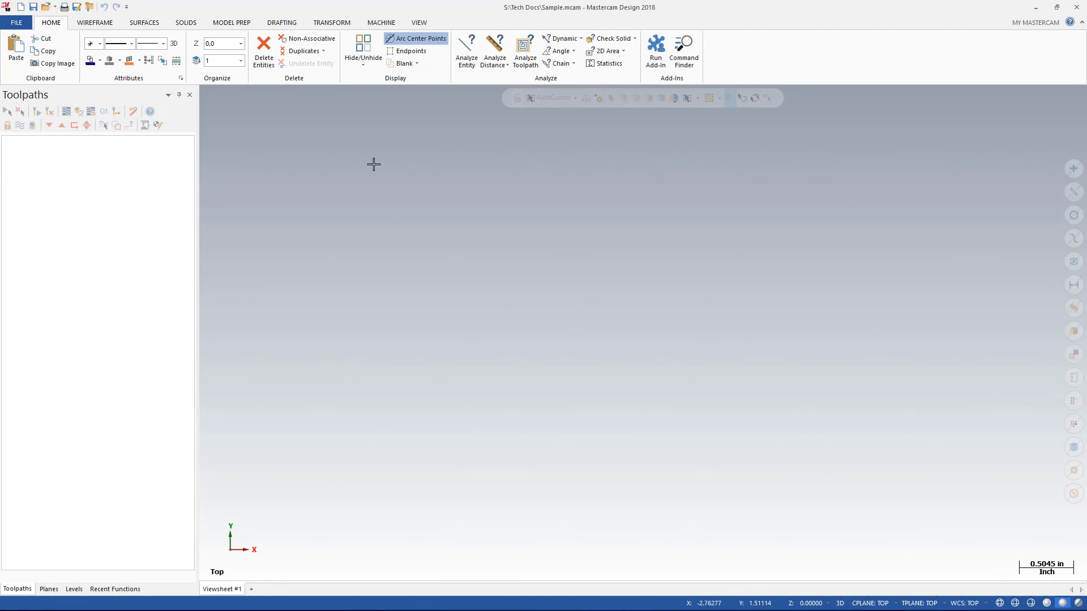
# - Place a 'Mastercam 2018' note, then begin a second note below it
pyautogui.click(286, 26)
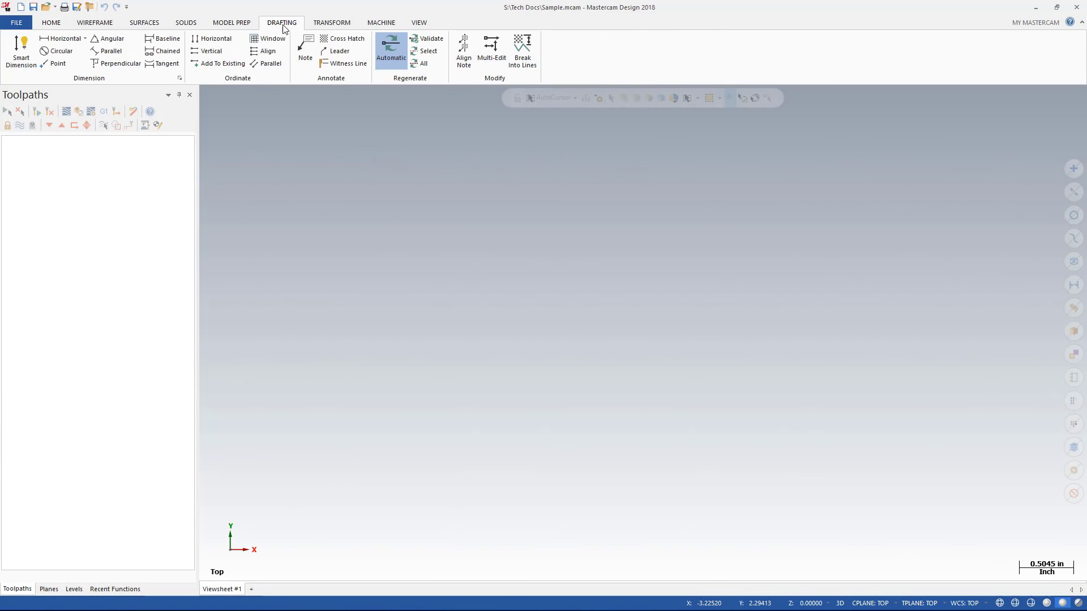
pyautogui.click(300, 57)
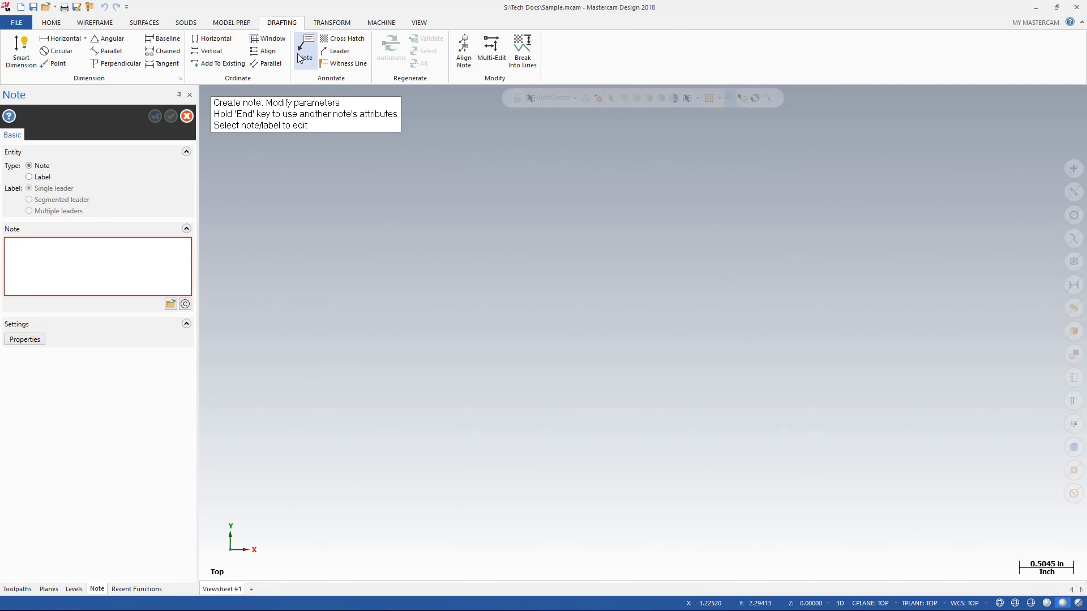
pyautogui.write('Mastercam 2018')
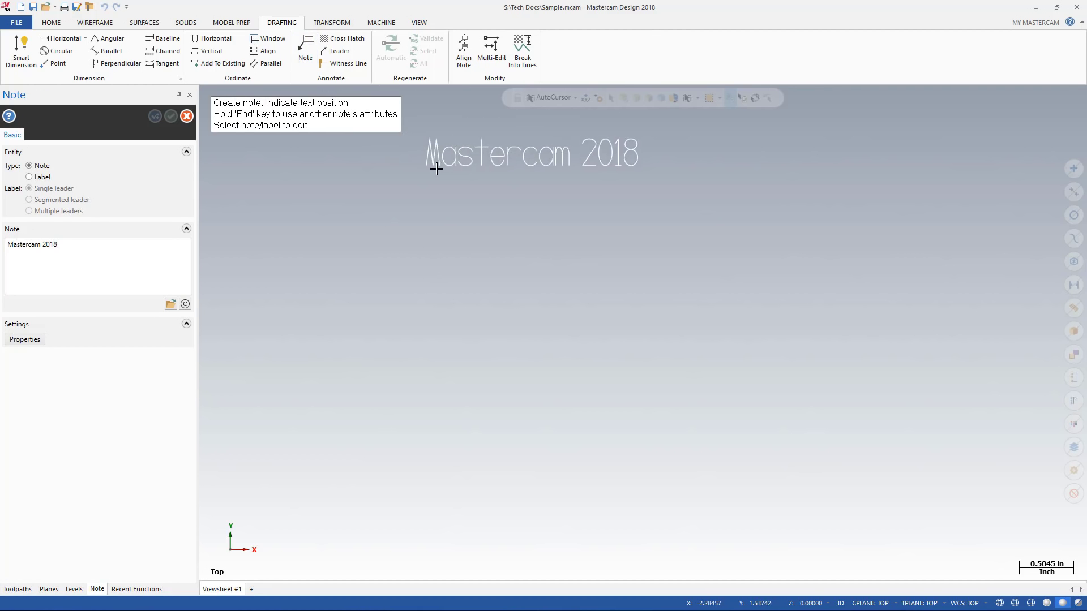
pyautogui.click(484, 179)
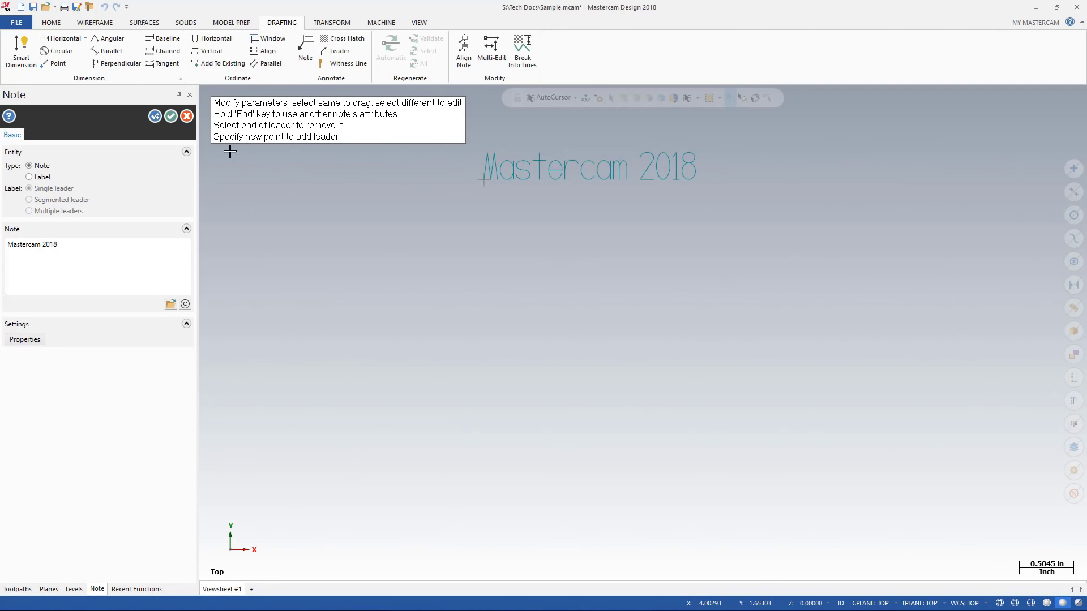
pyautogui.click(156, 118)
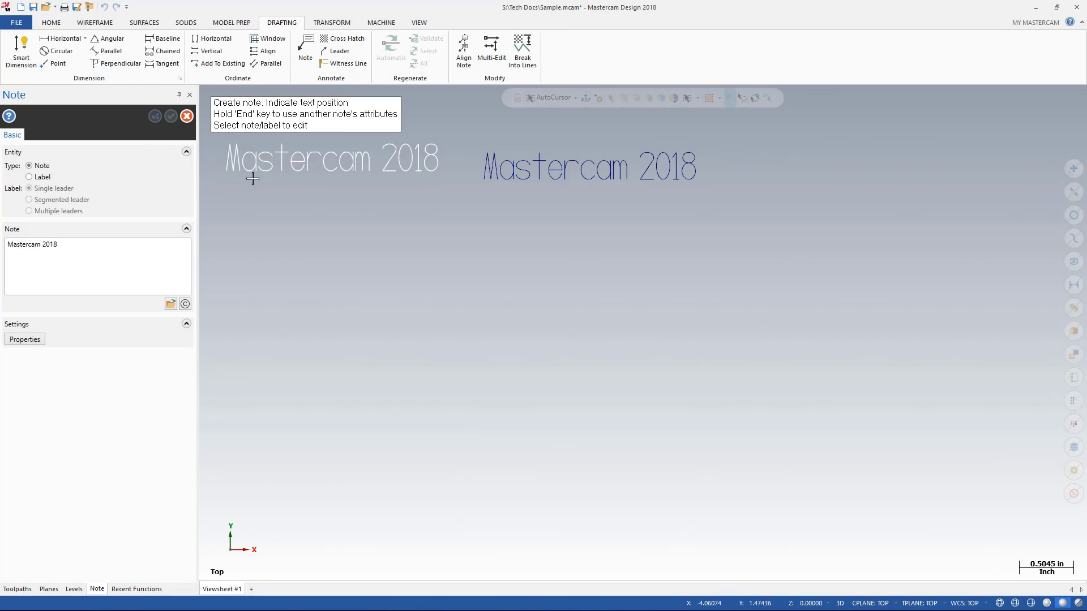
pyautogui.click(478, 229)
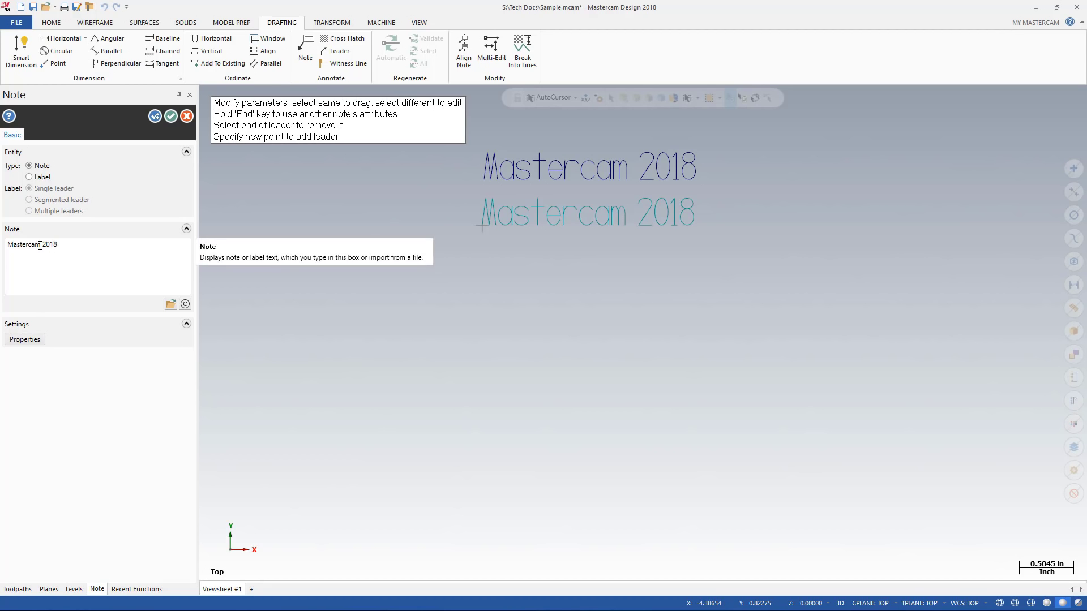
# - Make the second note a 'Mastercam' label with a bent leader and multiple leaders
pyautogui.moveTo(39, 246); pyautogui.dragTo(52, 246)
pyautogui.press('BackSpace')
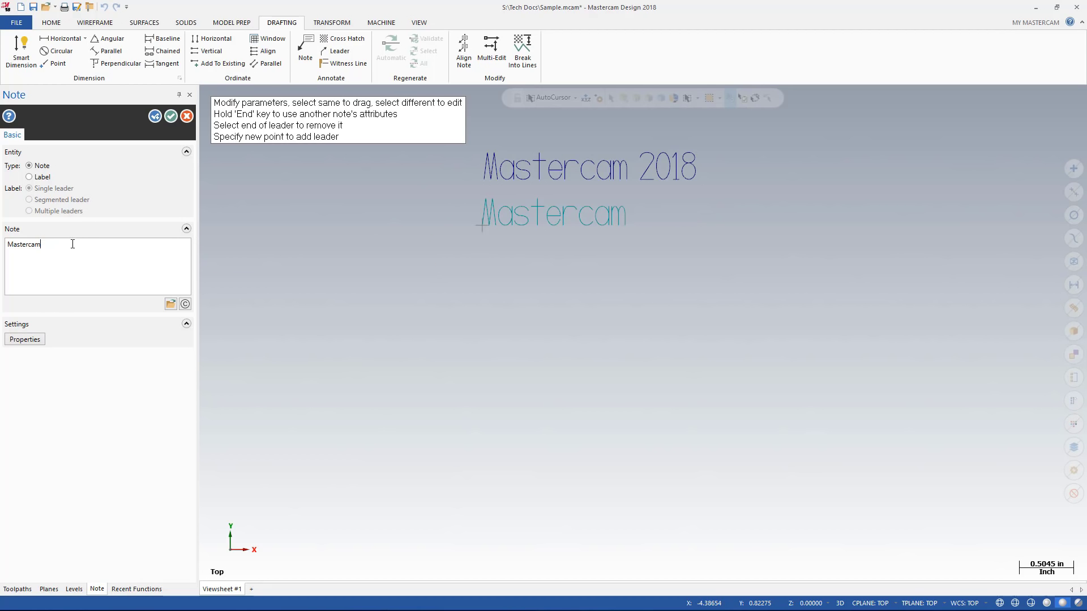
pyautogui.click(30, 177)
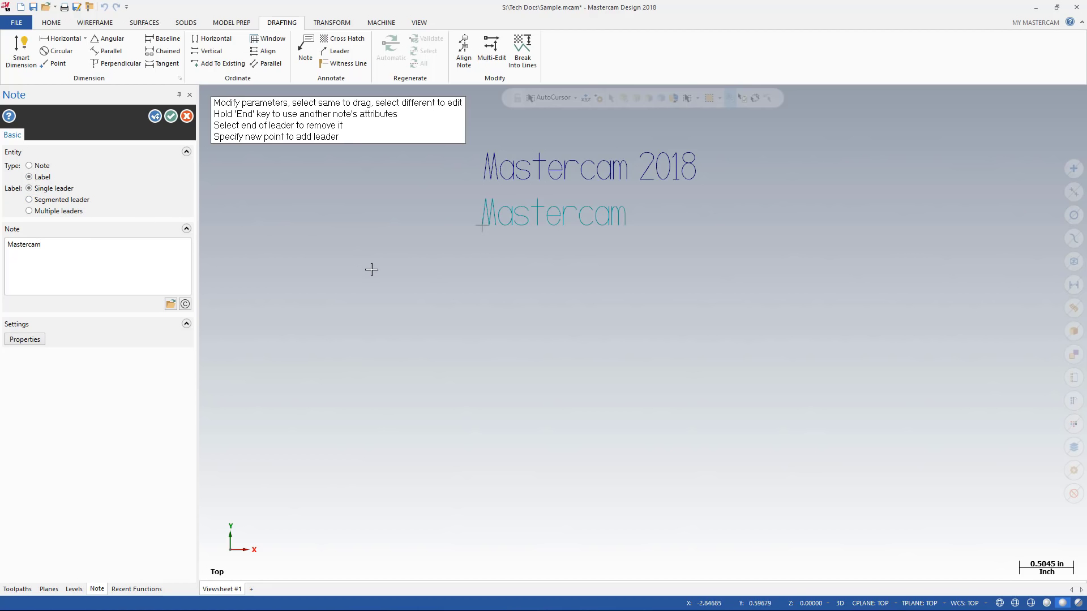
pyautogui.click(369, 295)
pyautogui.click(378, 204)
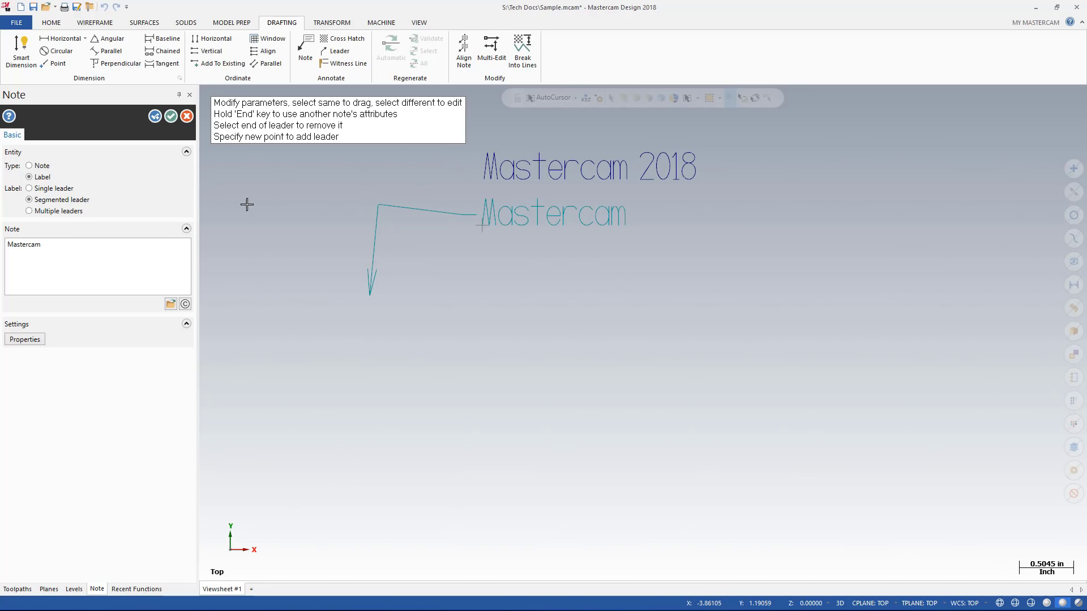
pyautogui.click(87, 214)
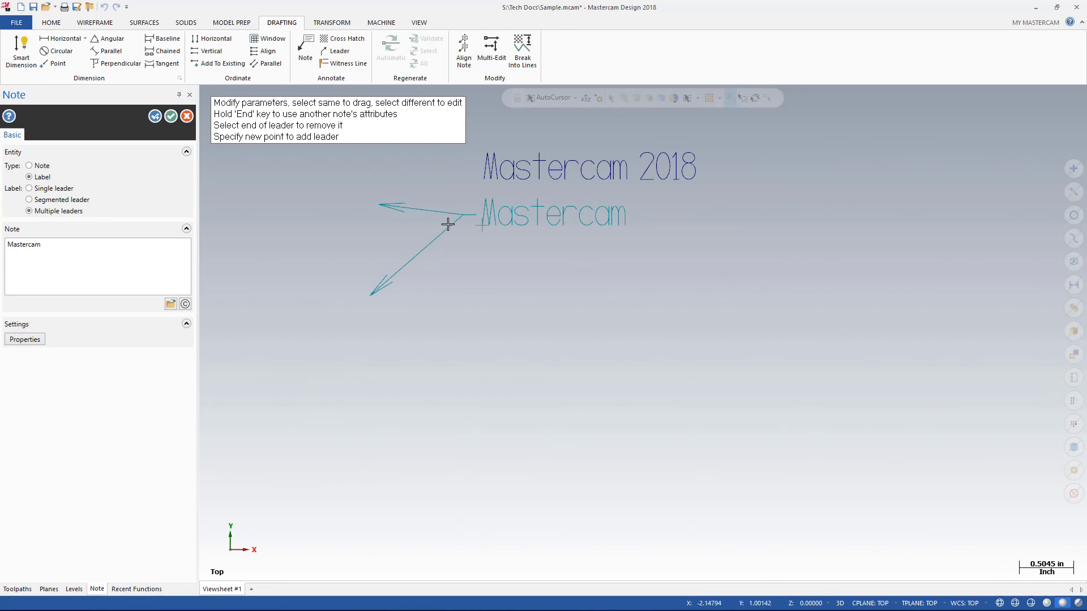
# - Move the Mastercam label right of its leaders and redraw the lower leader shorter
pyautogui.click(498, 219)
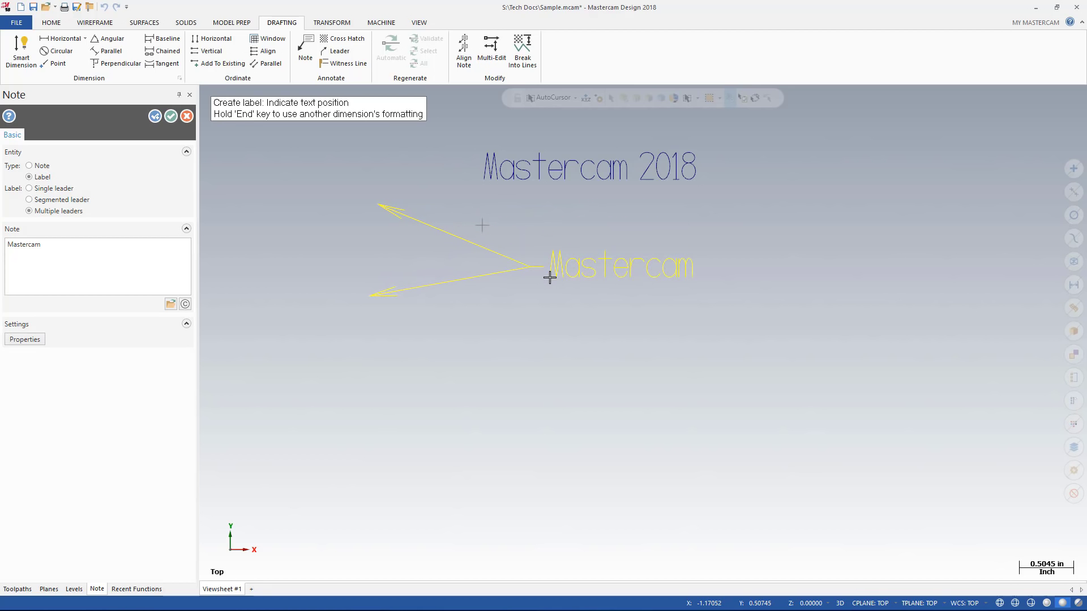
pyautogui.click(550, 278)
pyautogui.click(580, 251)
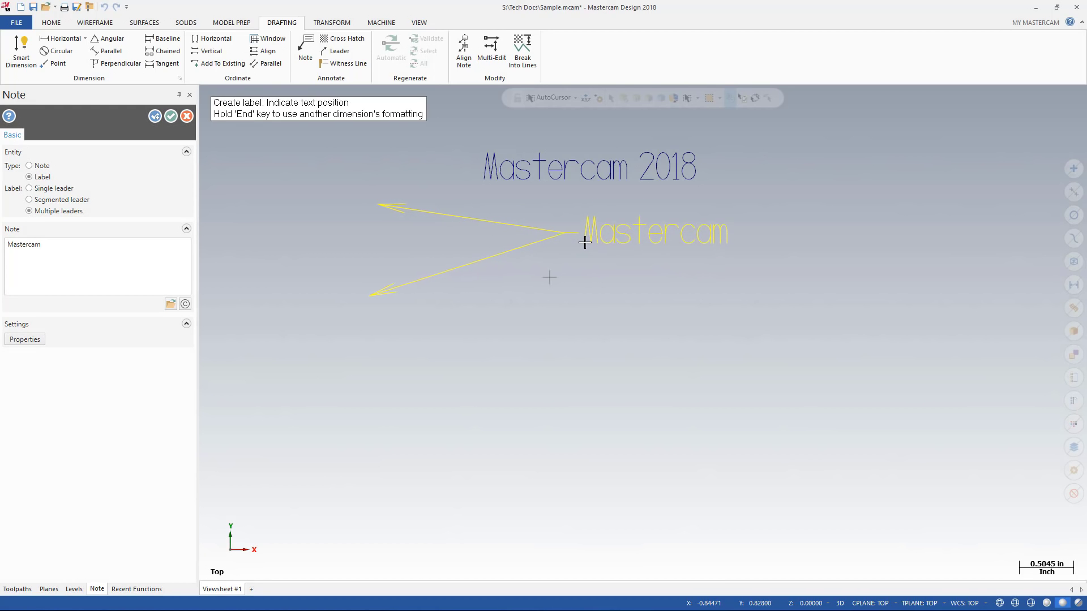
pyautogui.click(584, 242)
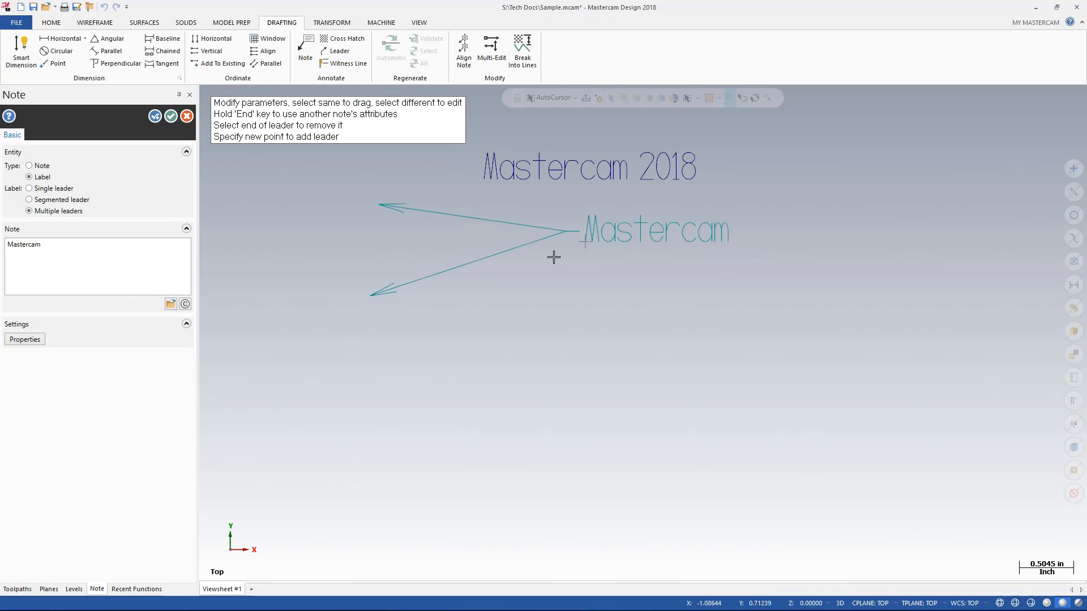
pyautogui.click(371, 298)
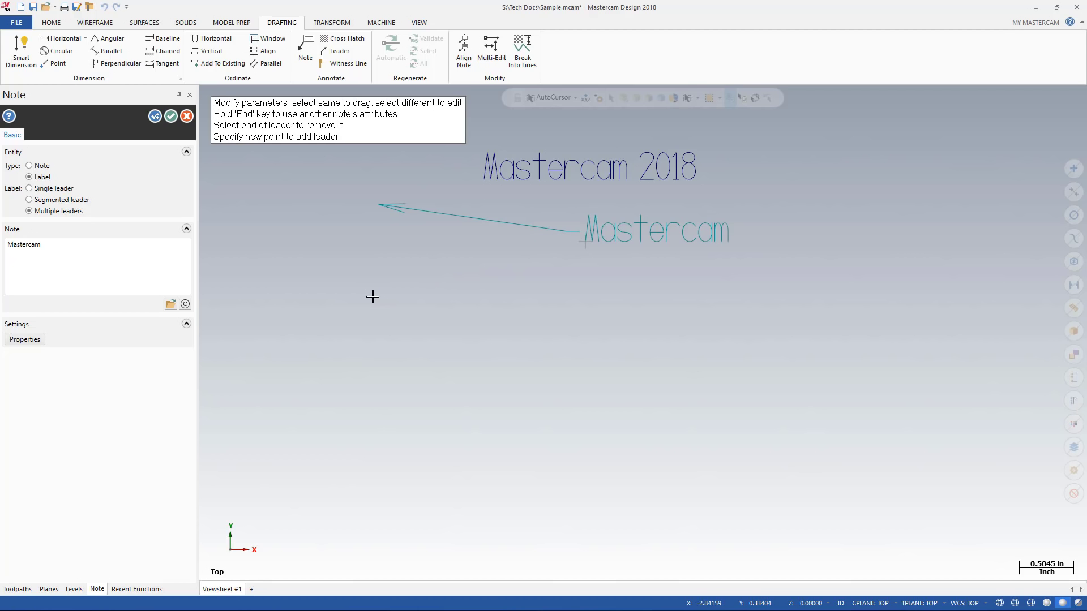
pyautogui.click(385, 273)
# - Set the label's arrows to Open Triangle and its text to 0.50 high Swiss font
pyautogui.click(41, 341)
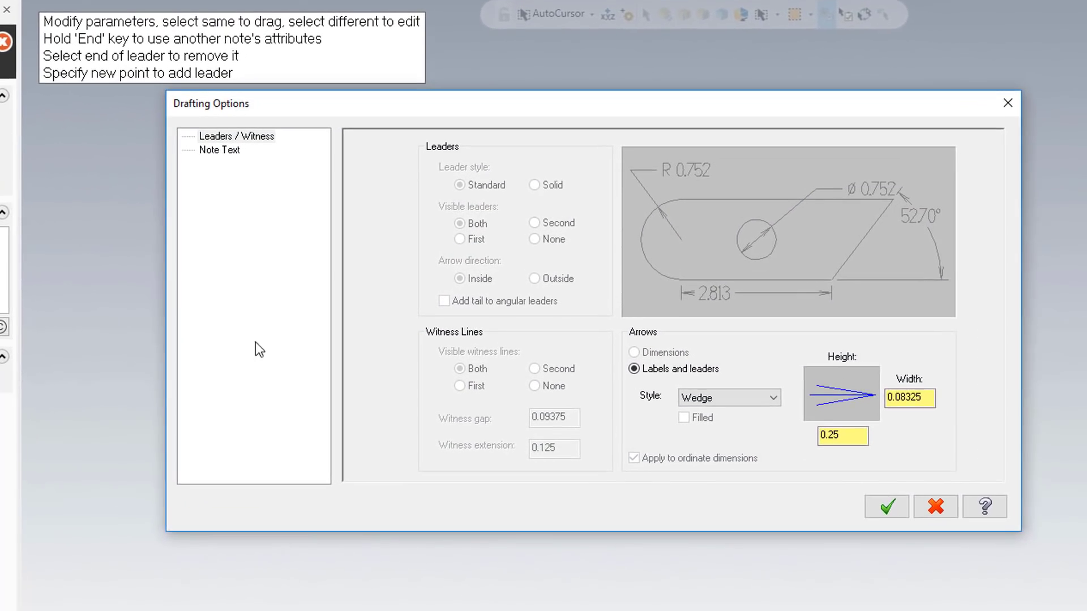
pyautogui.click(699, 400)
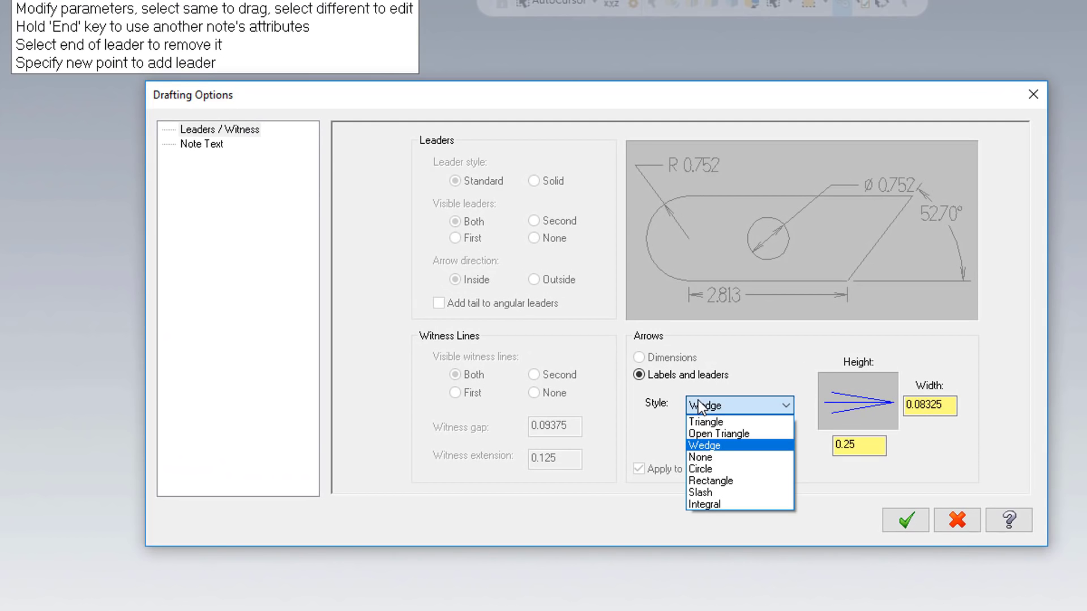
pyautogui.click(706, 431)
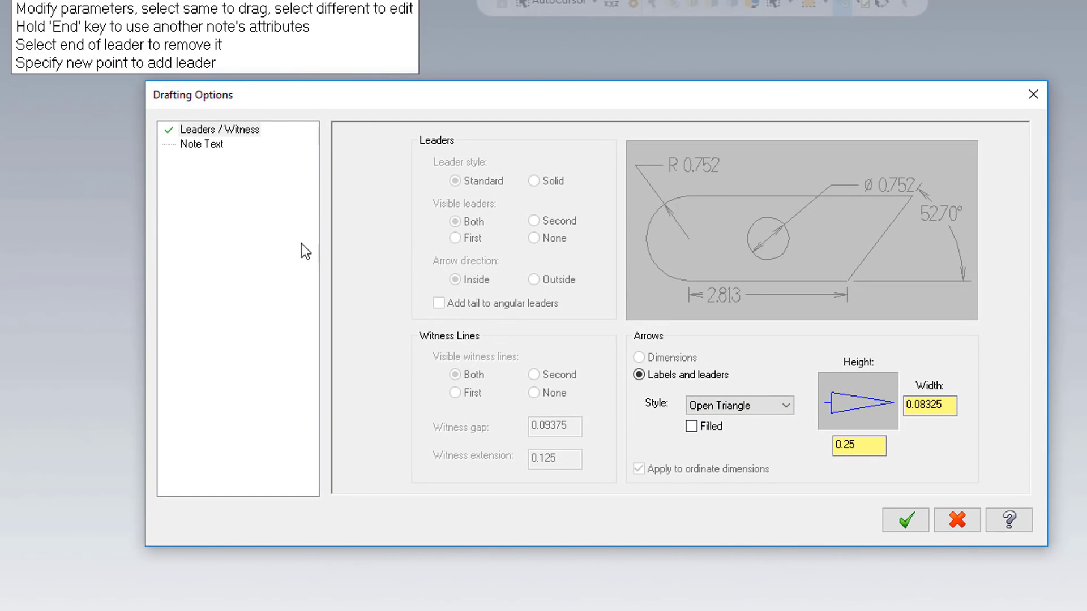
pyautogui.click(204, 145)
pyautogui.doubleClick(557, 162)
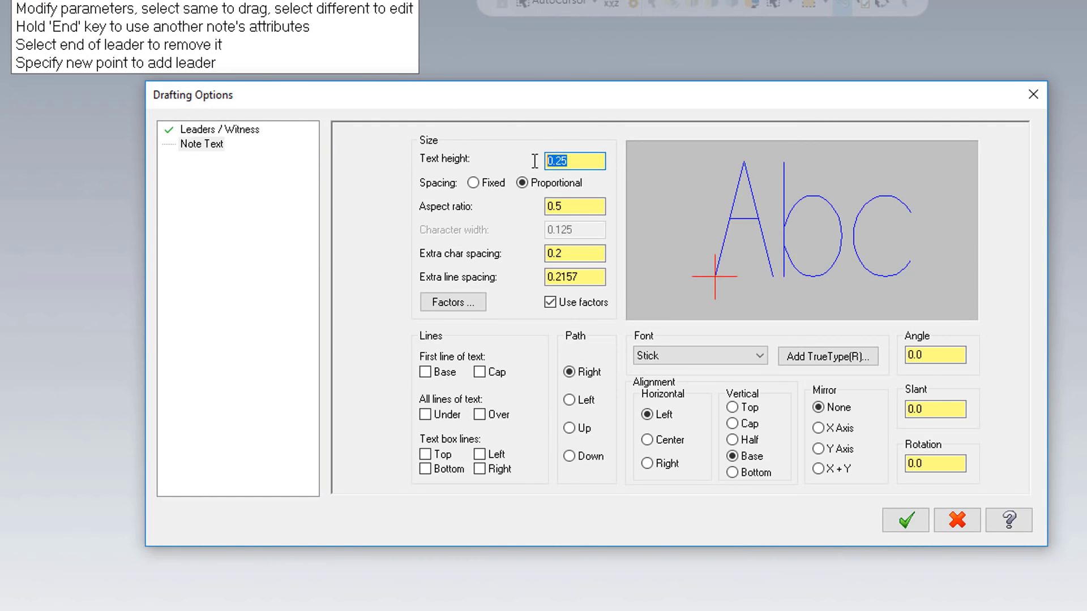
pyautogui.write('0.50')
pyautogui.click(700, 356)
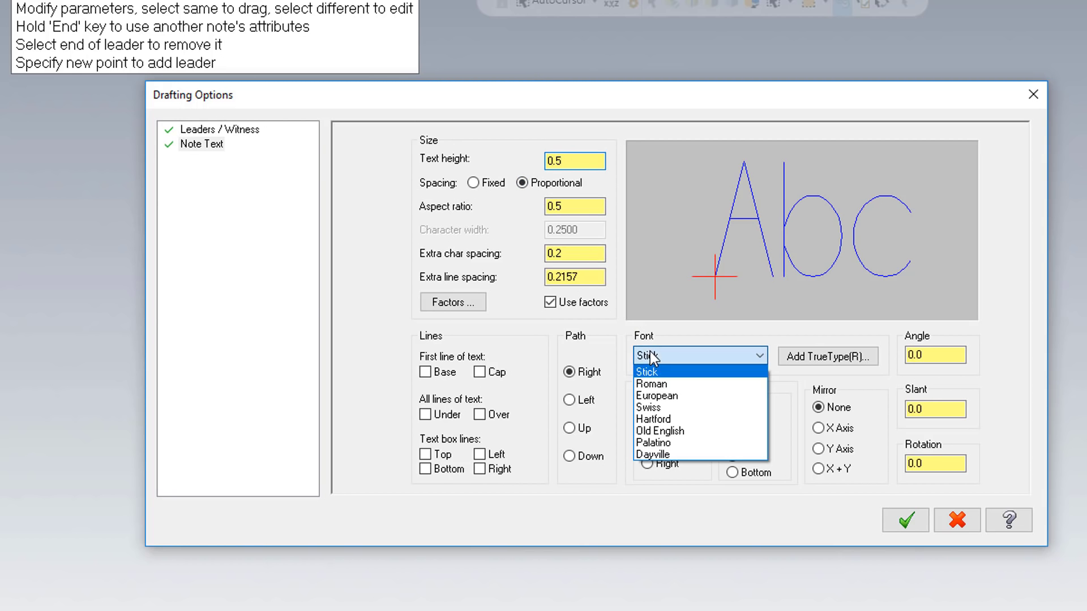
pyautogui.click(672, 412)
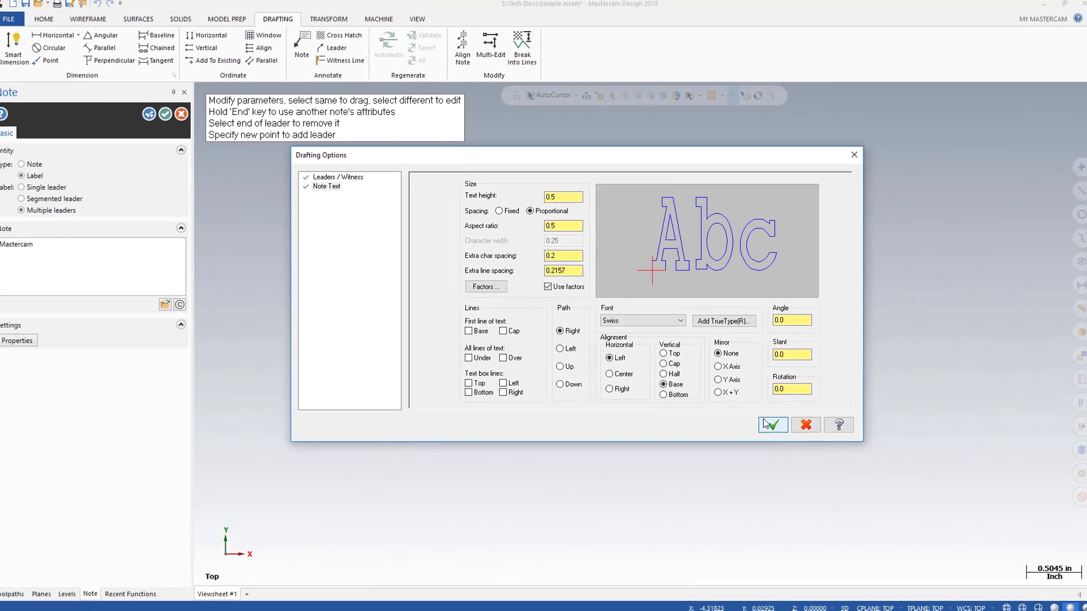
pyautogui.click(777, 430)
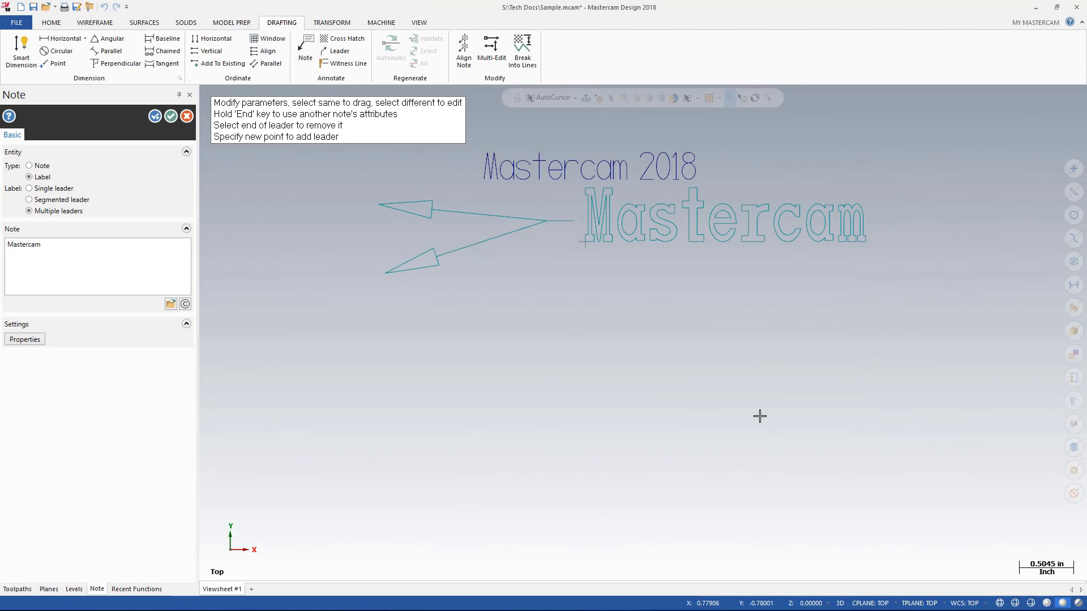
# - Copy the Mastercam 2018 note's text attributes onto the Mastercam label and close the Note function
pyautogui.press('End')
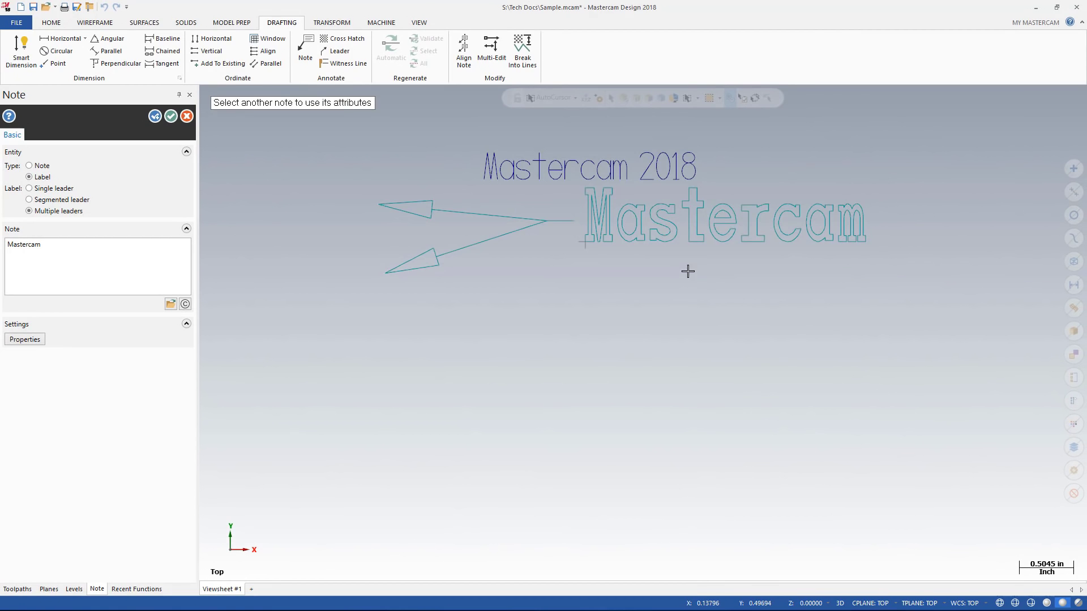
pyautogui.click(657, 170)
pyautogui.press('Escape')
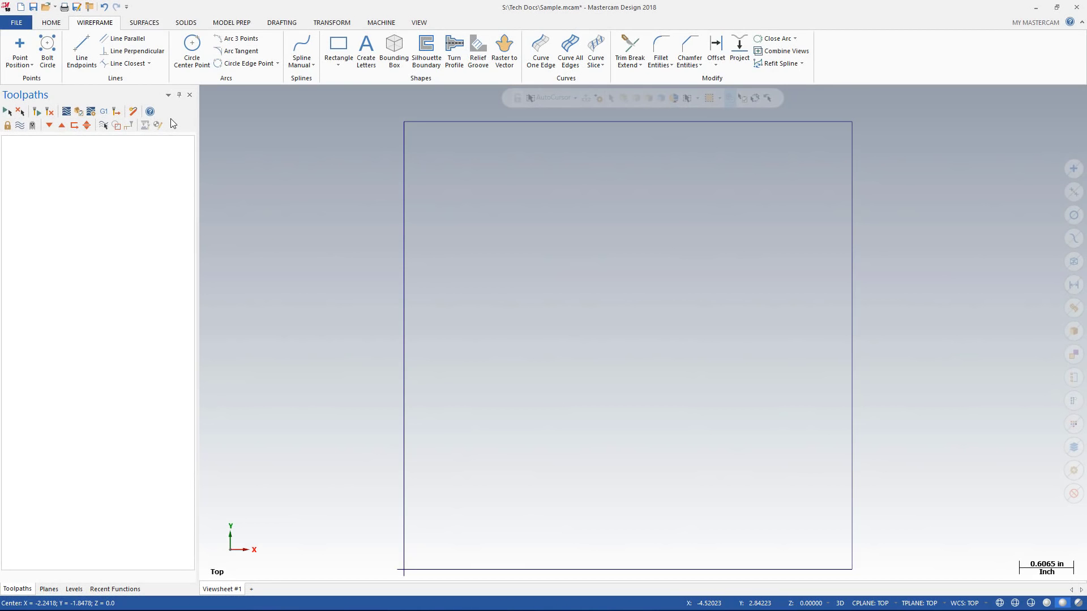
# - Start a cross hatch using the rectangle as its boundary
pyautogui.click(287, 24)
pyautogui.click(334, 39)
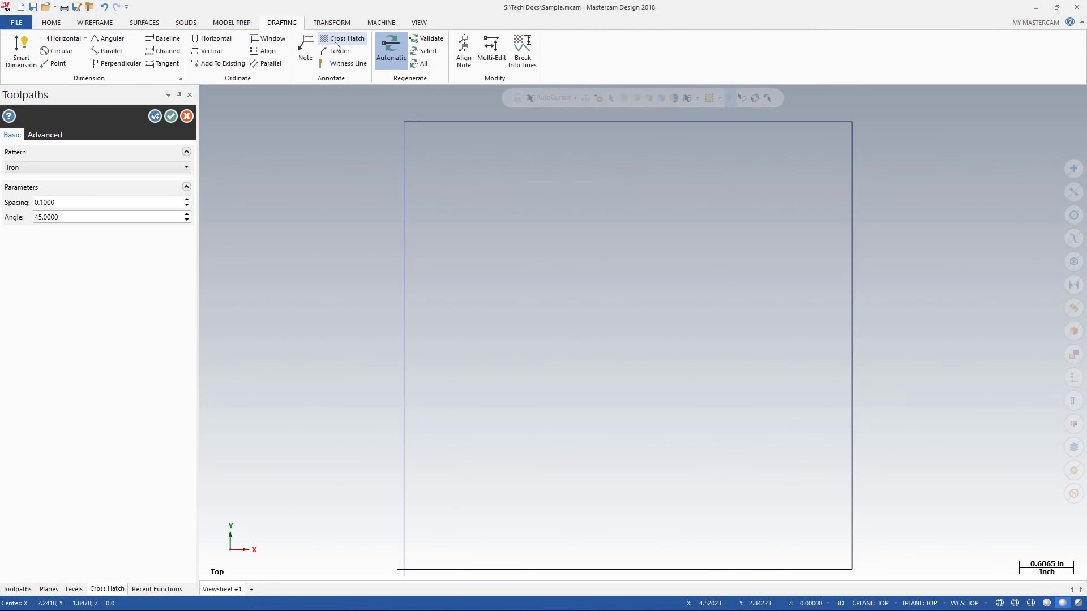
pyautogui.click(403, 195)
pyautogui.click(289, 452)
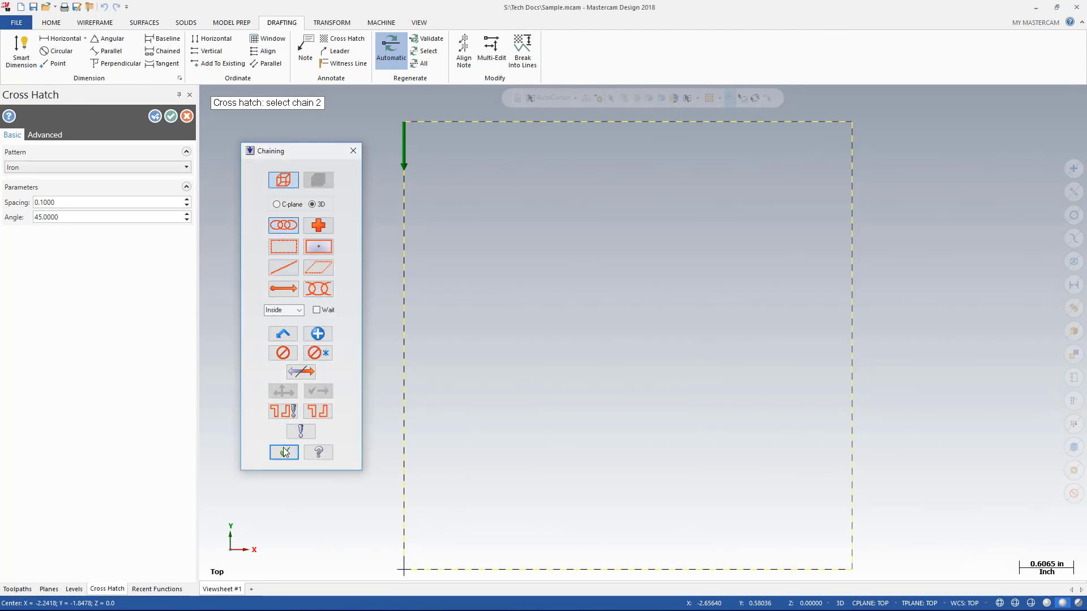
# - Set the hatch to the Magnesium pattern with 0.2 spacing and a 60-degree angle
pyautogui.click(176, 169)
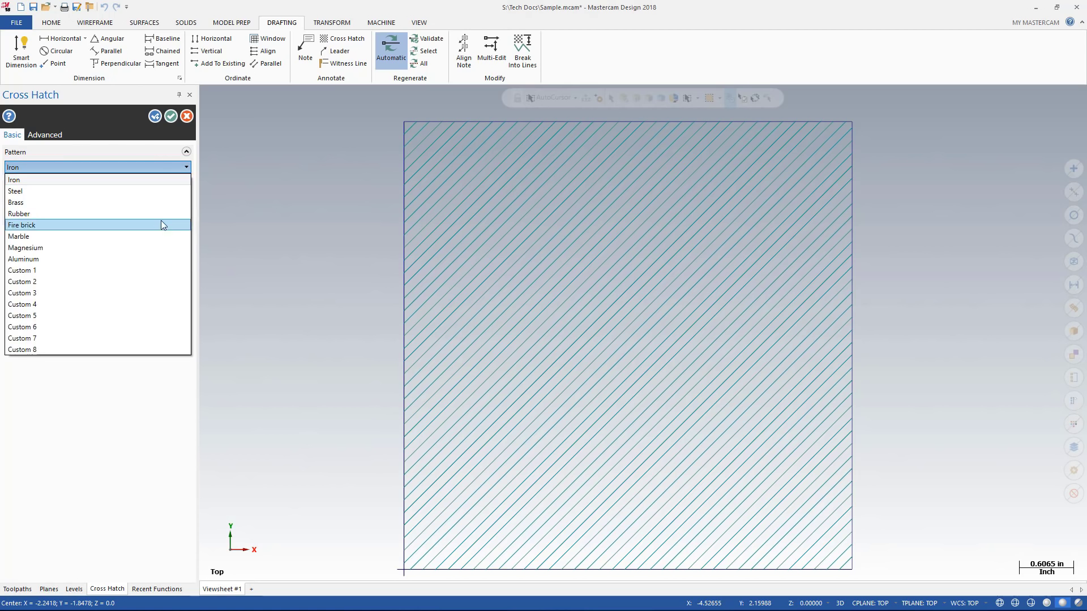
pyautogui.click(152, 248)
pyautogui.doubleClick(146, 201)
pyautogui.write('2')
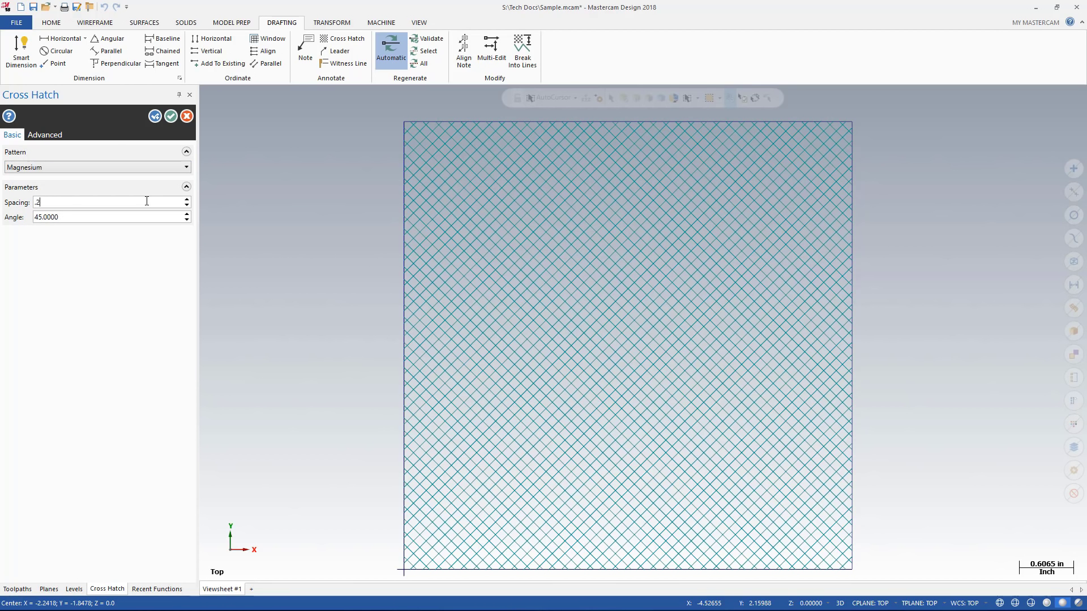
pyautogui.press('Tab')
pyautogui.write('60')
pyautogui.press('Tab')
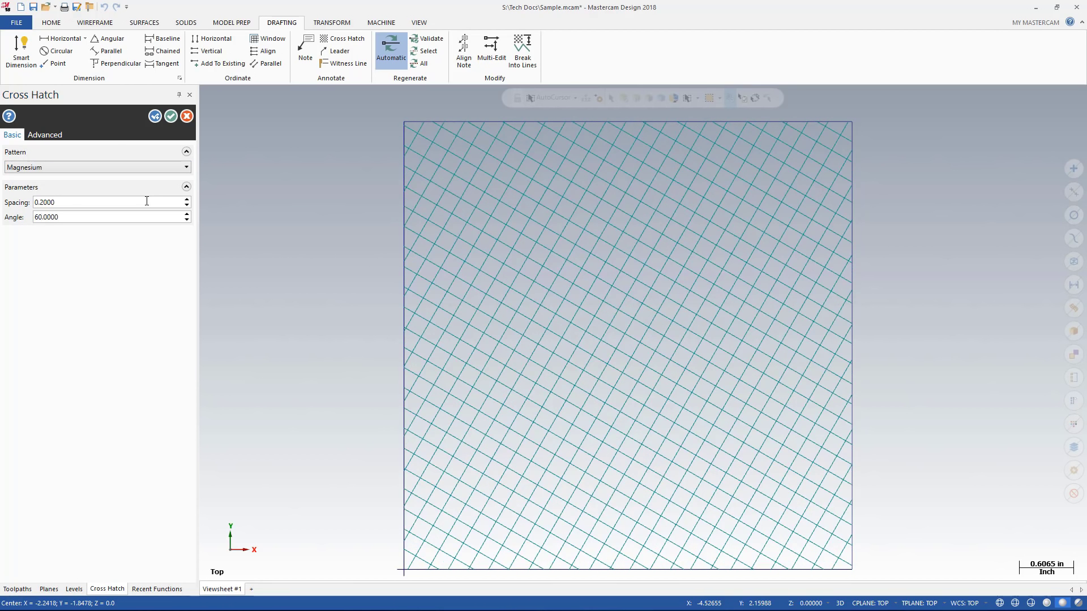
pyautogui.click(59, 142)
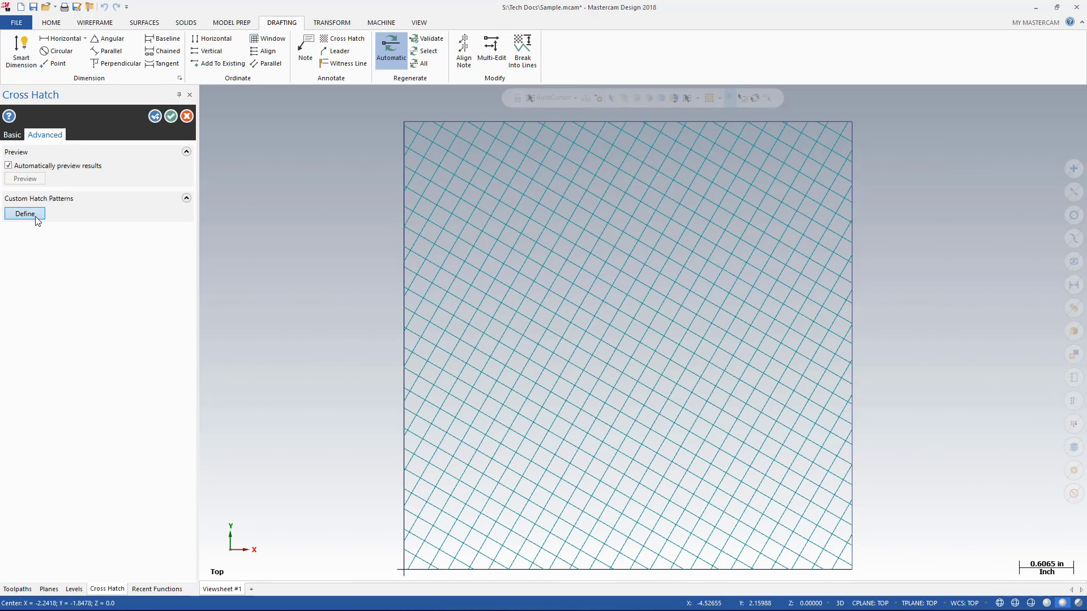
# - Define custom hatch 2 with broken hatch and cross-hatch lines, then choose it from the pattern list
pyautogui.click(34, 215)
pyautogui.click(53, 138)
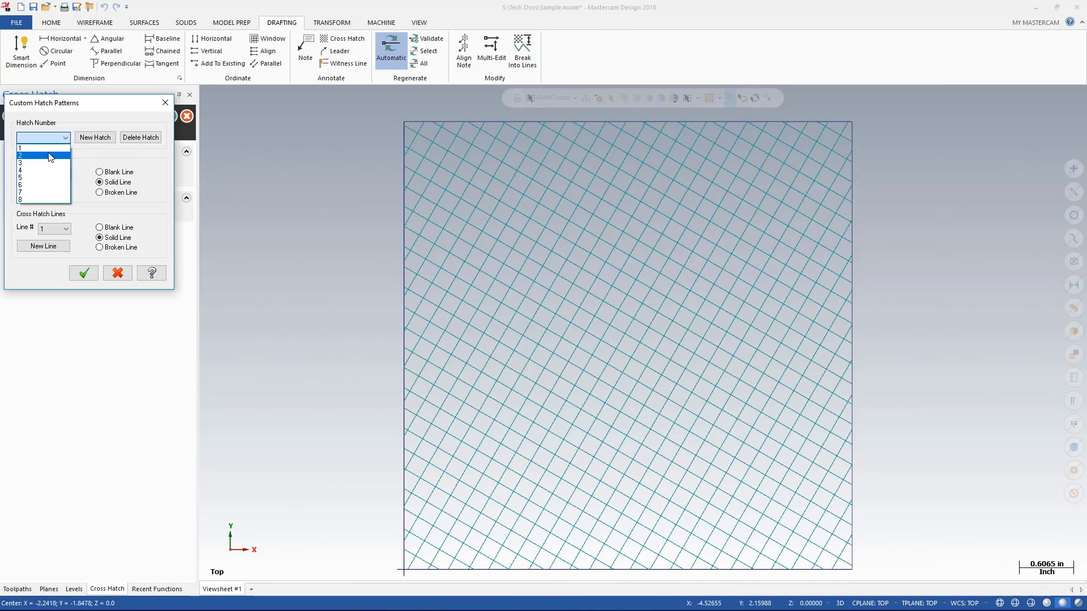
pyautogui.click(49, 156)
pyautogui.click(44, 191)
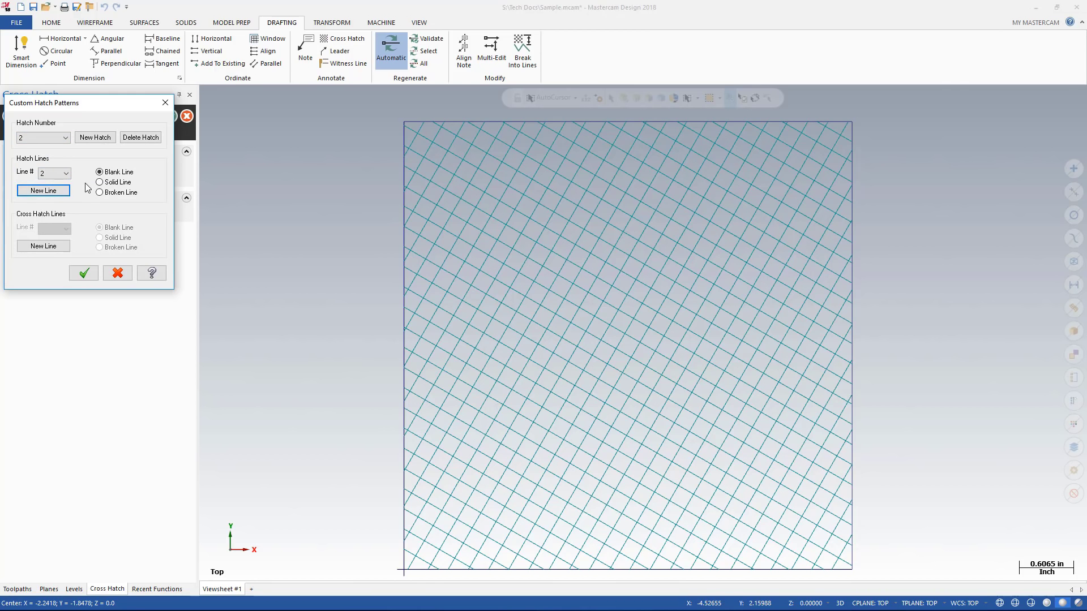
pyautogui.click(100, 192)
pyautogui.click(61, 248)
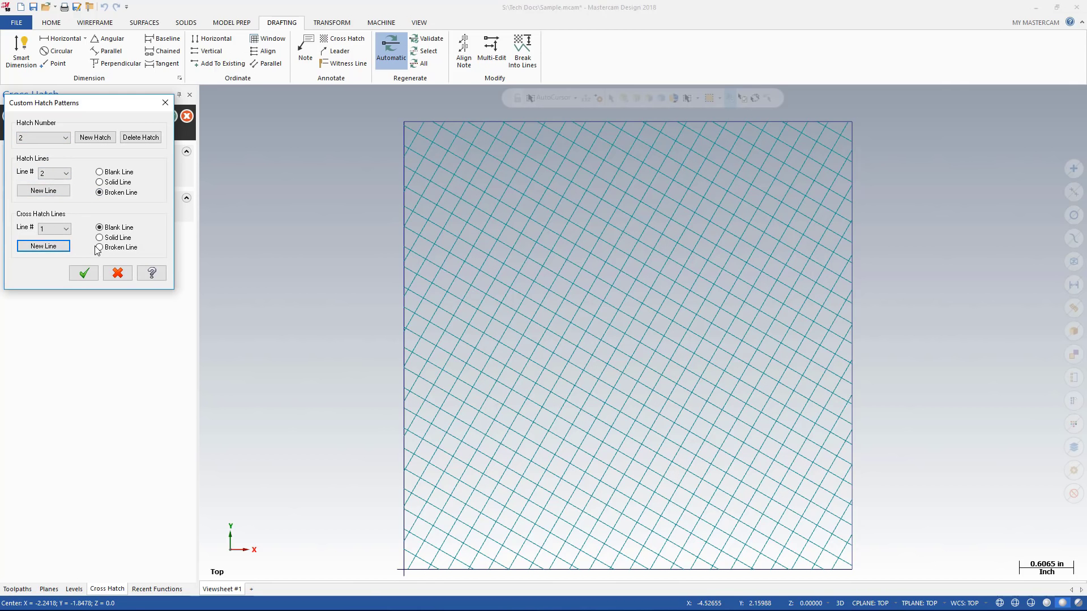
pyautogui.click(100, 248)
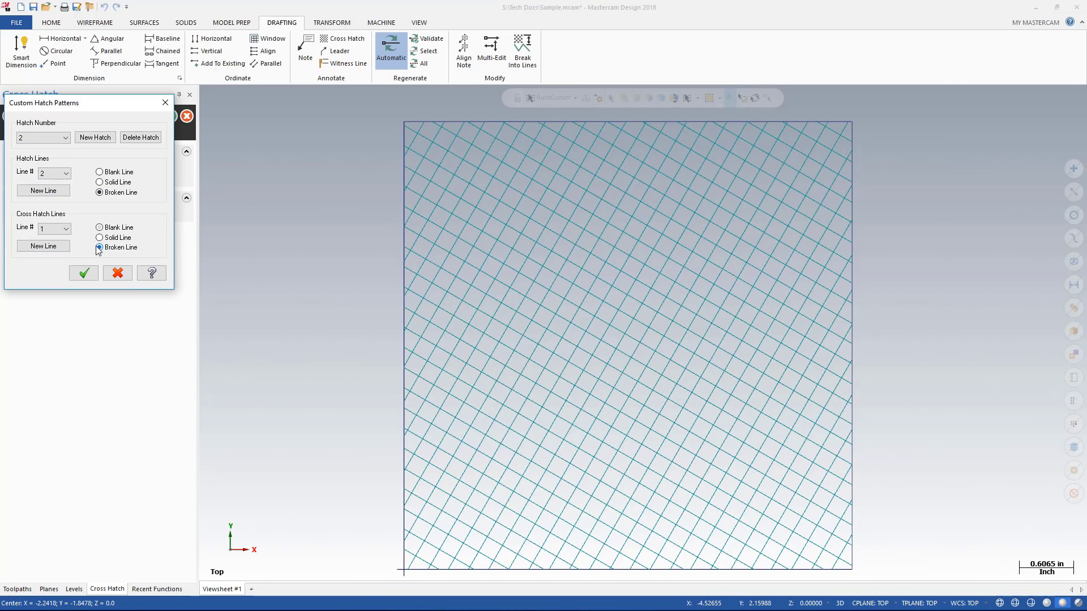
pyautogui.click(85, 275)
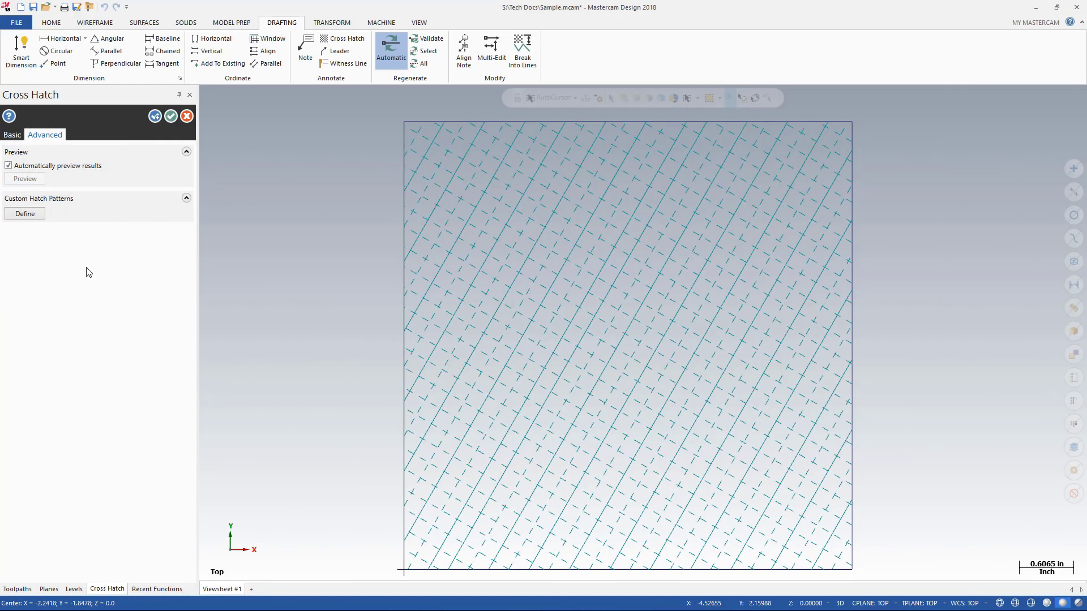
pyautogui.click(18, 138)
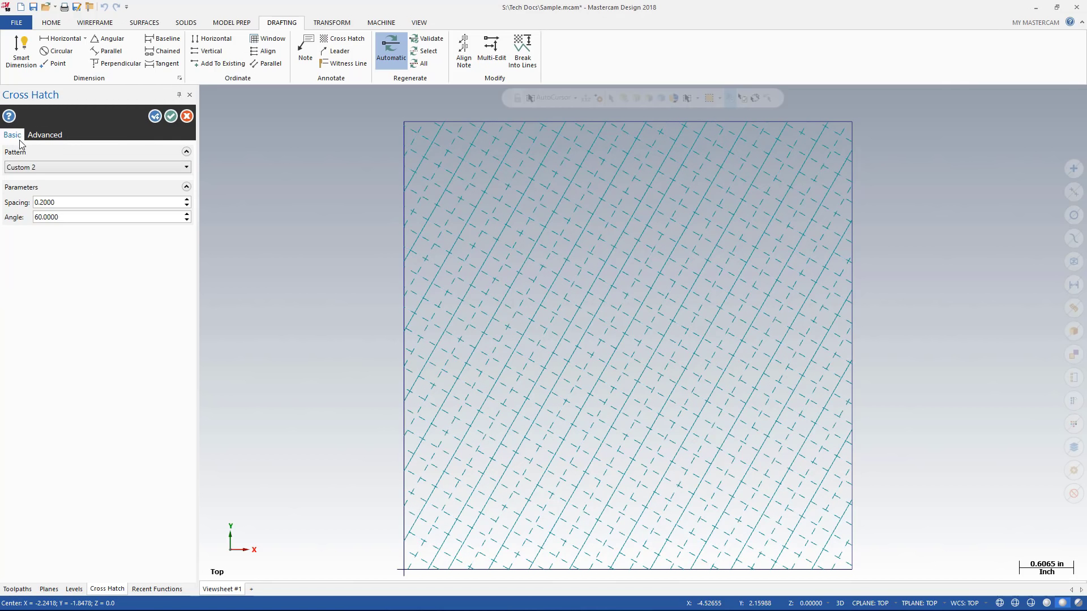
pyautogui.click(56, 171)
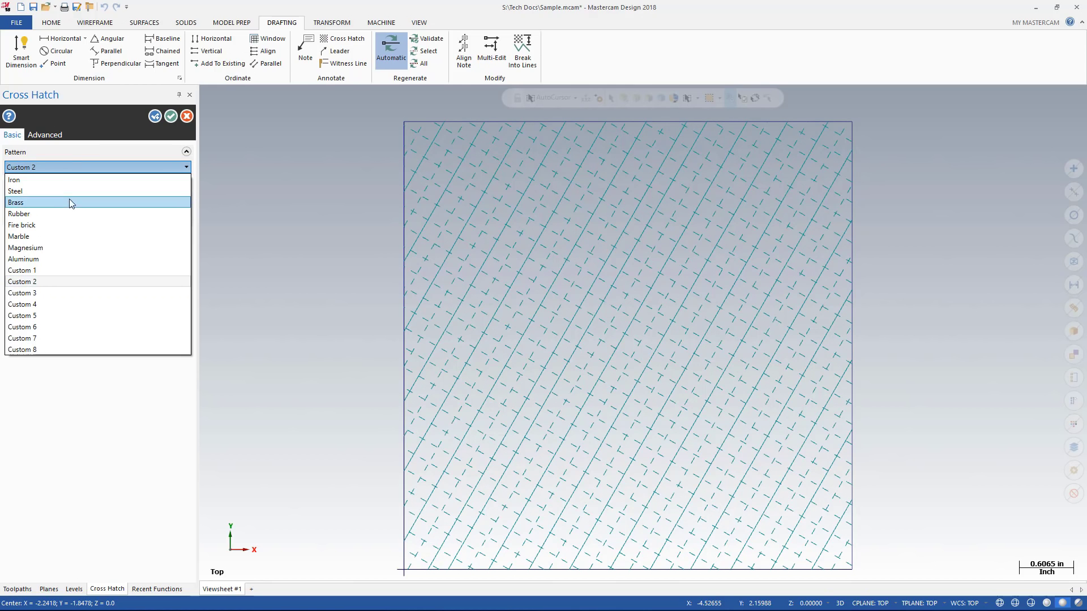